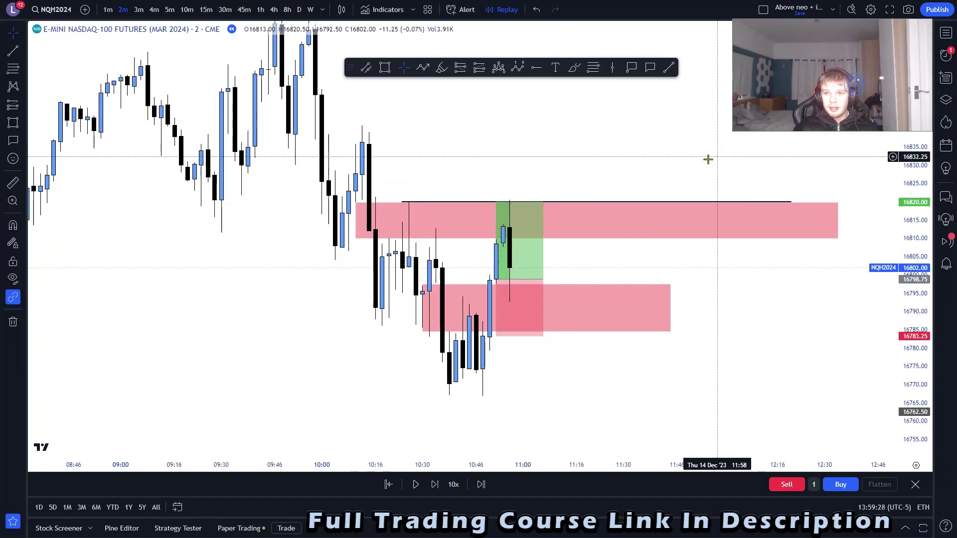
# Delete the long position, the horizontal line near 16820 and both red rectangles from the chart
pyautogui.click(538, 222)
pyautogui.press('Delete')
pyautogui.click(578, 202)
pyautogui.press('Delete')
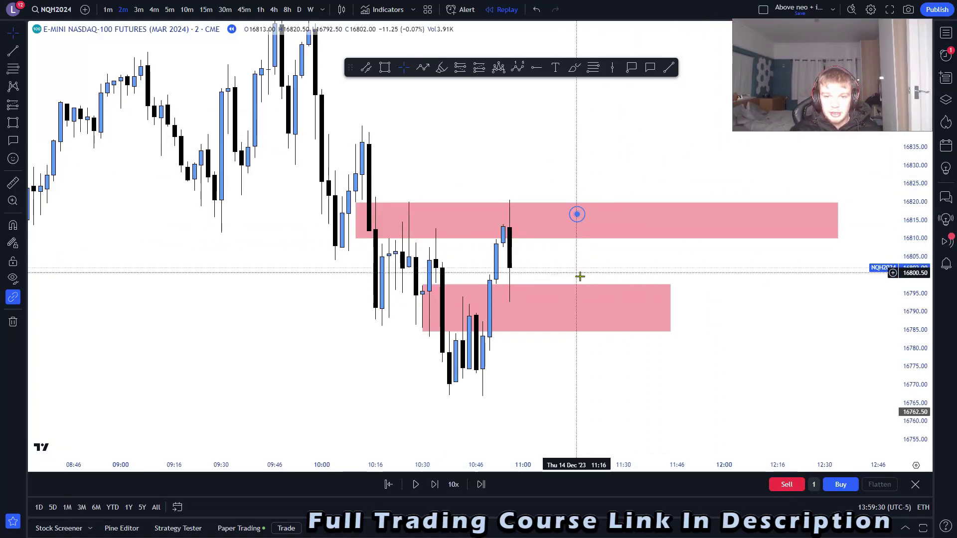
pyautogui.press('Delete')
pyautogui.click(607, 284)
pyautogui.press('Delete')
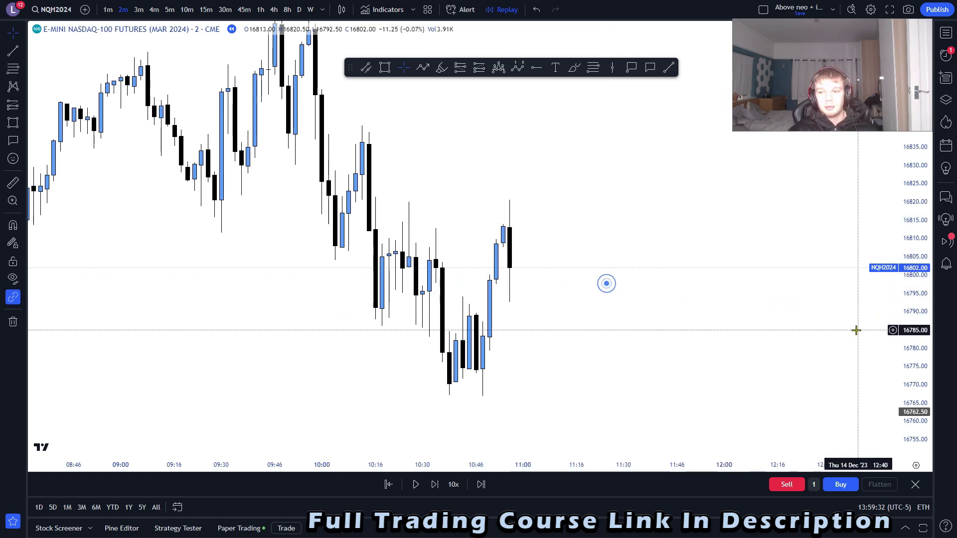
# Exit bar replay and return to the live two-minute chart
pyautogui.moveTo(688, 256); pyautogui.dragTo(705, 277)
pyautogui.moveTo(629, 208); pyautogui.dragTo(697, 294)
pyautogui.scroll(-4, 696, 293)
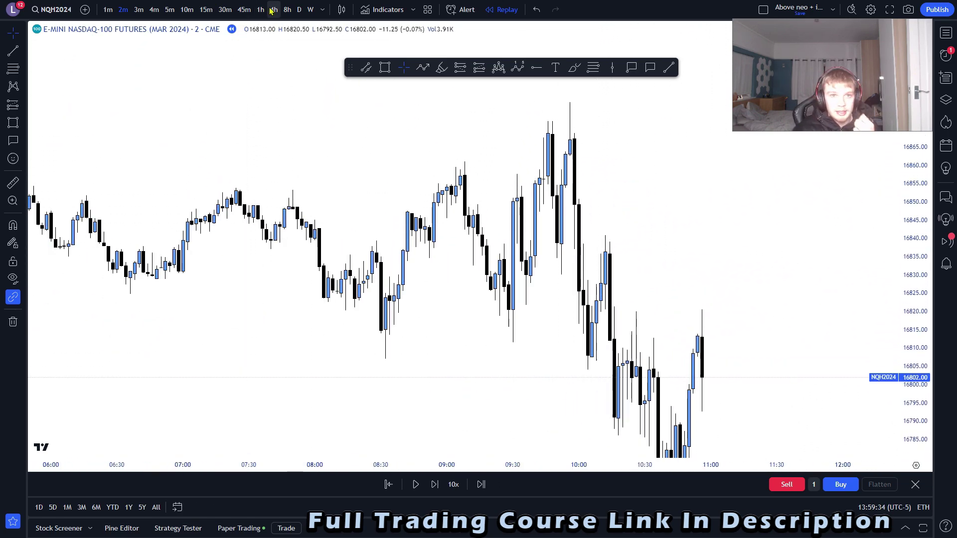
pyautogui.scroll(-7, 464, 188)
pyautogui.moveTo(359, 100); pyautogui.dragTo(458, 165)
pyautogui.scroll(-4, 500, 199)
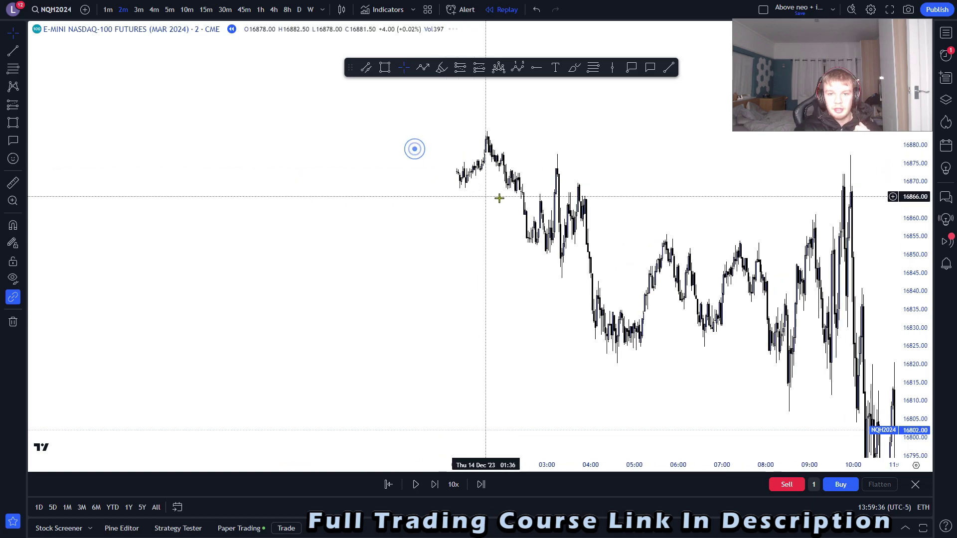
pyautogui.scroll(4, 561, 215)
pyautogui.scroll(-2, 539, 213)
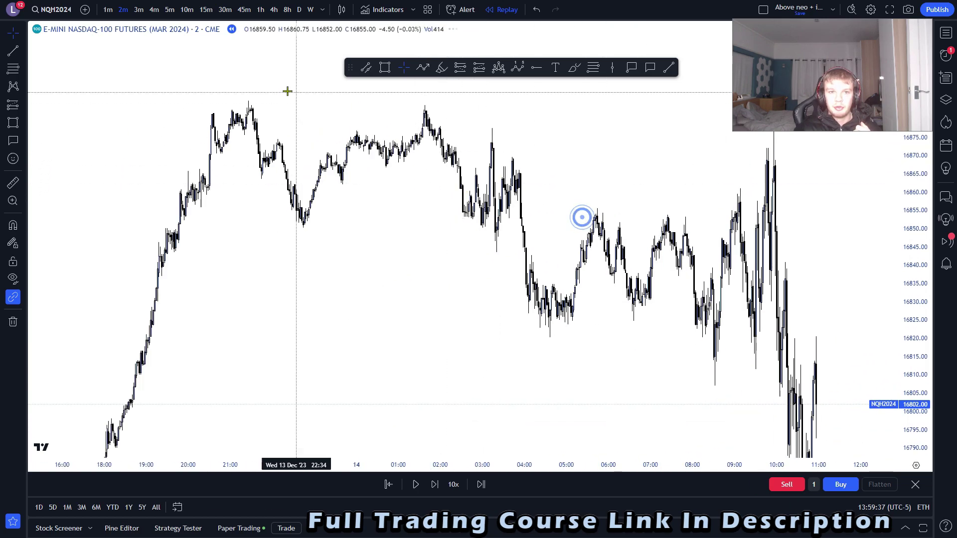
pyautogui.click(916, 485)
pyautogui.click(569, 292)
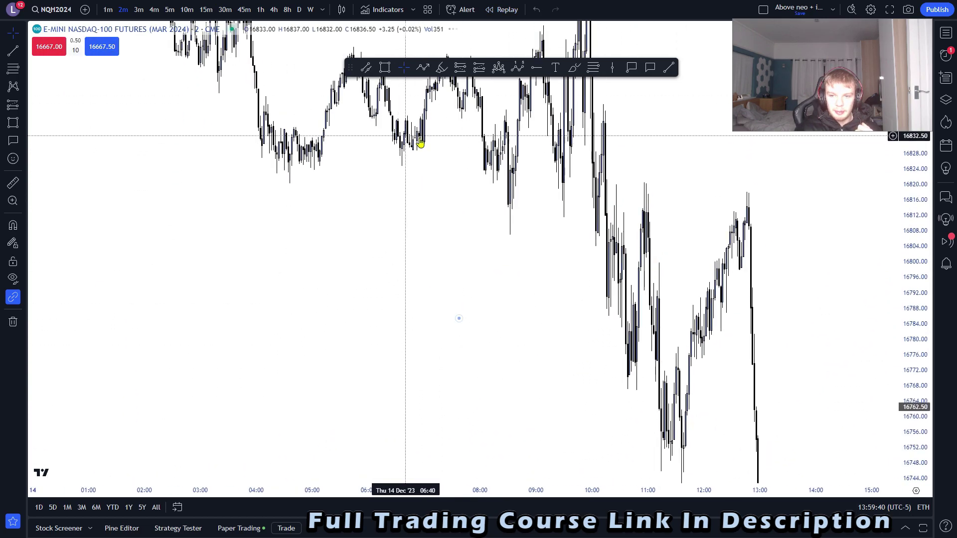
# Examine the live two-minute chart from the 13 December evening highs through the 14 December sell-off
pyautogui.moveTo(892, 233); pyautogui.dragTo(908, 387)
pyautogui.moveTo(826, 351); pyautogui.dragTo(773, 160)
pyautogui.scroll(1, 648, 256)
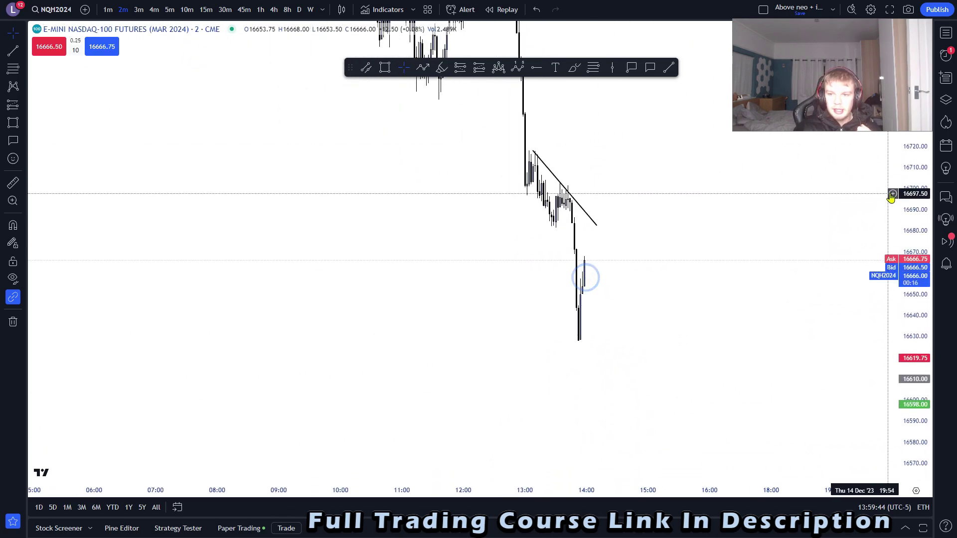
pyautogui.moveTo(903, 235); pyautogui.dragTo(903, 292)
pyautogui.scroll(-3, 598, 190)
pyautogui.moveTo(516, 154); pyautogui.dragTo(624, 265)
pyautogui.scroll(-5, 405, 168)
pyautogui.moveTo(413, 170); pyautogui.dragTo(412, 200)
pyautogui.scroll(5, 418, 198)
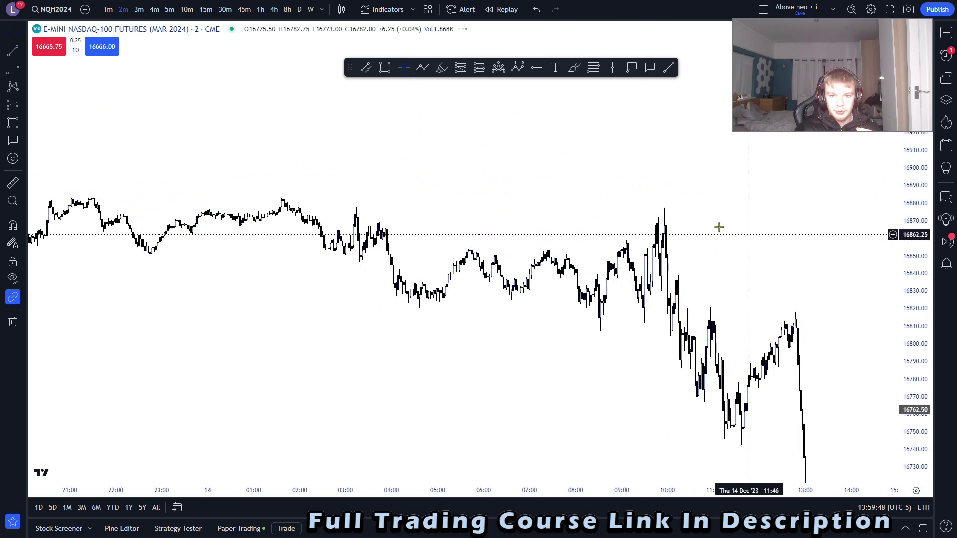
pyautogui.moveTo(570, 188); pyautogui.dragTo(718, 209)
pyautogui.doubleClick(926, 265)
pyautogui.moveTo(927, 267); pyautogui.dragTo(926, 205)
pyautogui.moveTo(810, 269); pyautogui.dragTo(812, 410)
pyautogui.moveTo(641, 207); pyautogui.dragTo(650, 218)
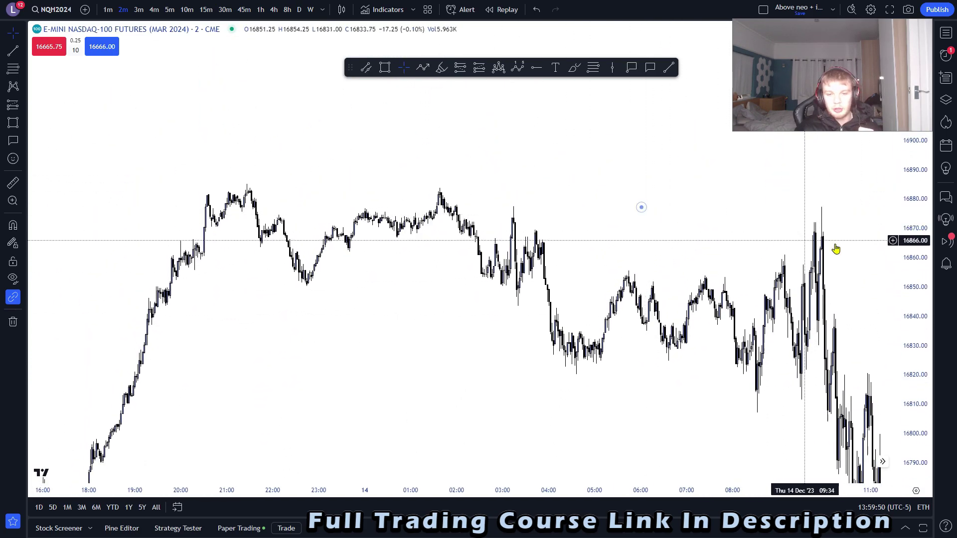
pyautogui.moveTo(912, 267); pyautogui.dragTo(912, 195)
pyautogui.moveTo(676, 172); pyautogui.dragTo(663, 197)
pyautogui.click(669, 68)
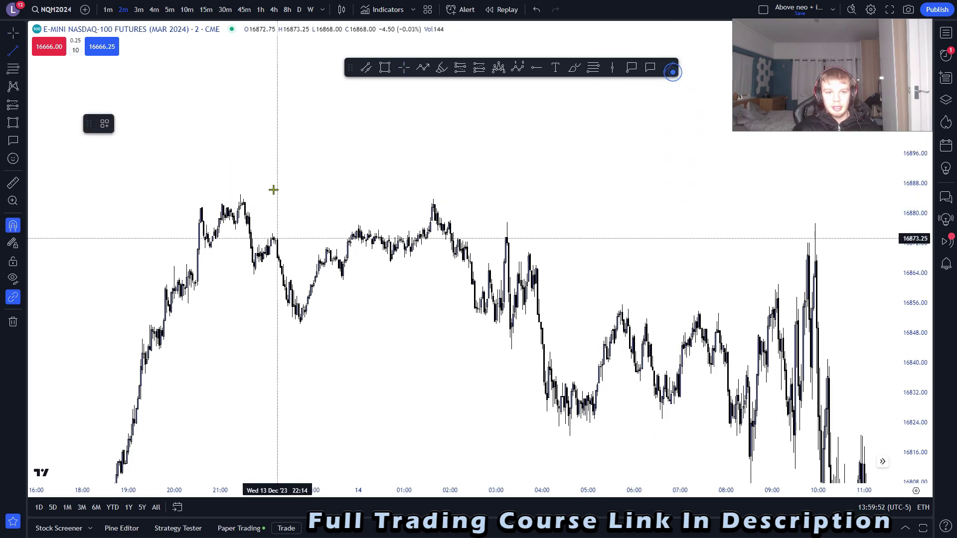
pyautogui.click(241, 182)
pyautogui.click(498, 202)
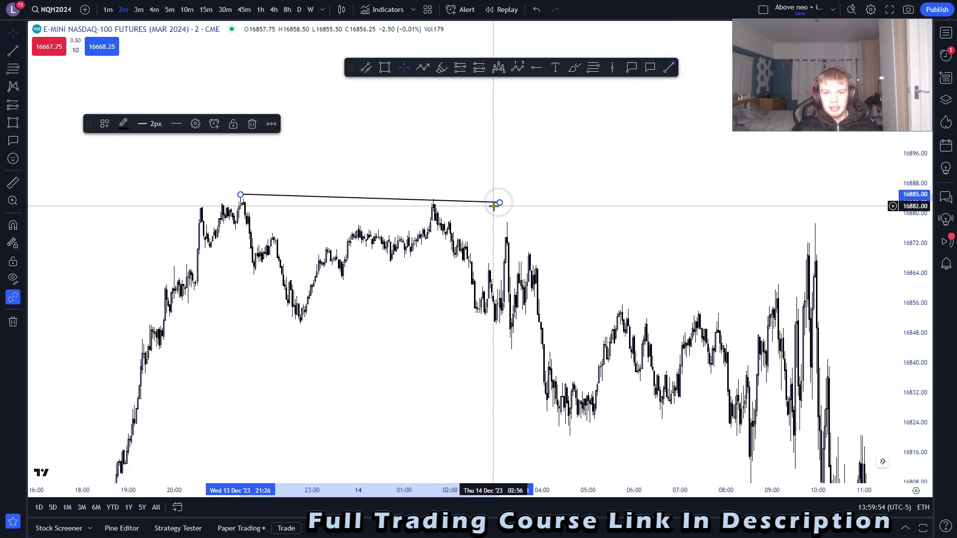
pyautogui.press('Delete')
# Compare the overnight highs with the morning swings and the afternoon drop on the two-minute chart
pyautogui.moveTo(585, 201); pyautogui.dragTo(482, 189)
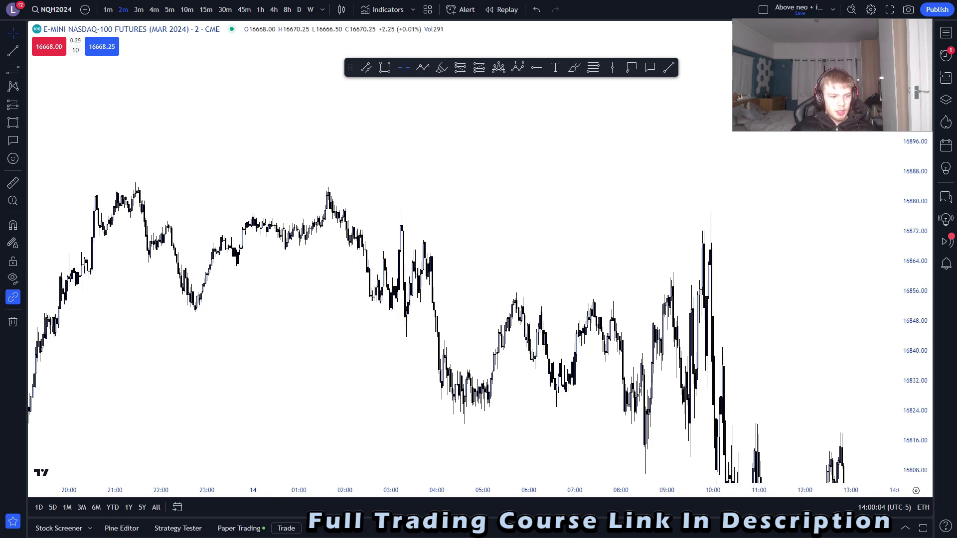
pyautogui.scroll(-5, 523, 204)
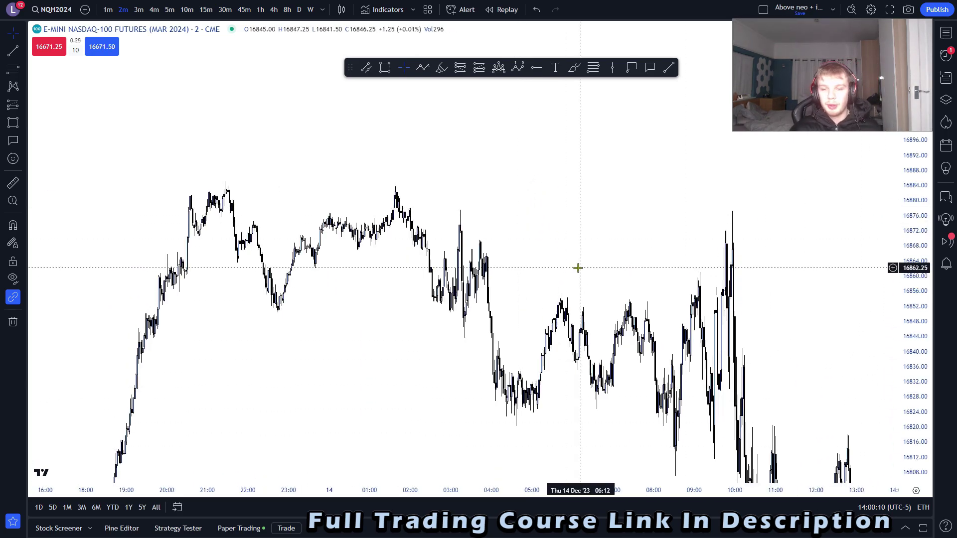
pyautogui.doubleClick(910, 262)
pyautogui.moveTo(658, 269); pyautogui.dragTo(612, 270)
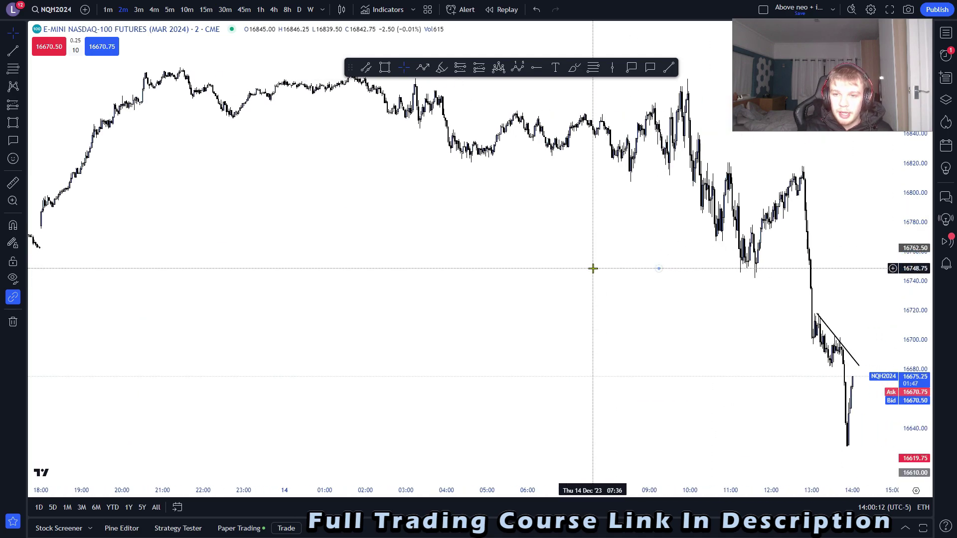
pyautogui.scroll(2, 594, 270)
pyautogui.moveTo(687, 302); pyautogui.dragTo(659, 304)
pyautogui.moveTo(917, 284); pyautogui.dragTo(917, 220)
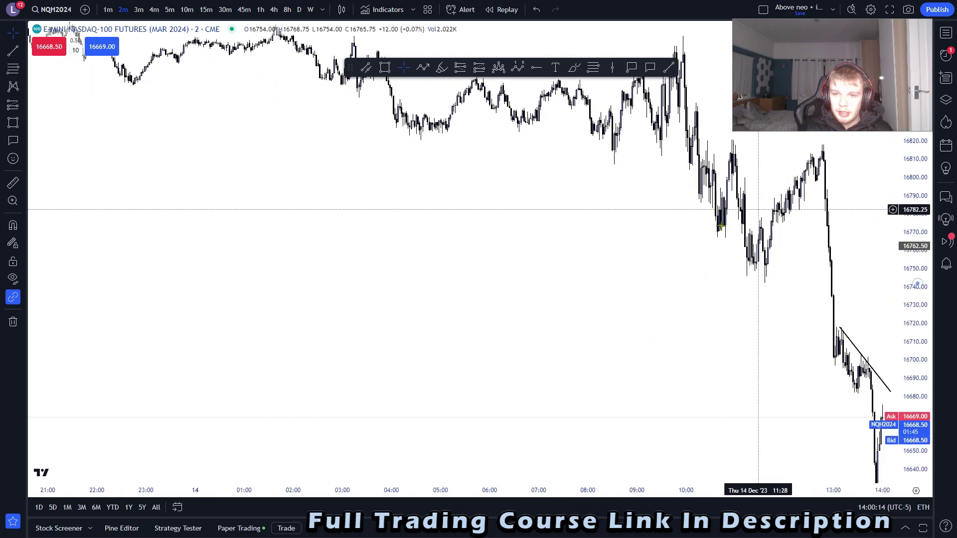
pyautogui.moveTo(560, 355); pyautogui.dragTo(543, 414)
pyautogui.rightClick(423, 278)
pyautogui.click(450, 282)
pyautogui.scroll(-3, 502, 307)
pyautogui.moveTo(331, 284); pyautogui.dragTo(327, 323)
pyautogui.scroll(4, 479, 321)
pyautogui.moveTo(905, 282); pyautogui.dragTo(905, 150)
pyautogui.moveTo(763, 136); pyautogui.dragTo(409, 315)
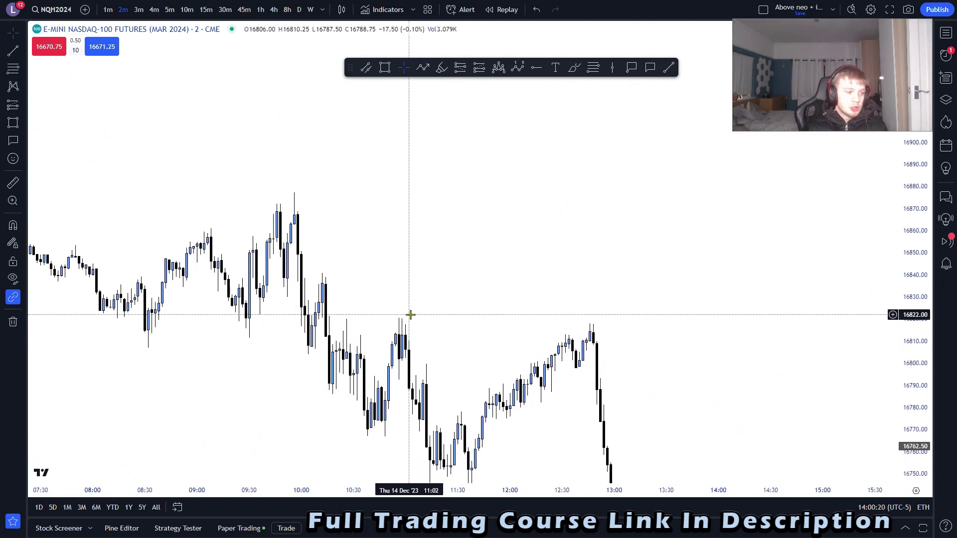
pyautogui.moveTo(276, 173); pyautogui.dragTo(588, 228)
pyautogui.scroll(-6, 546, 200)
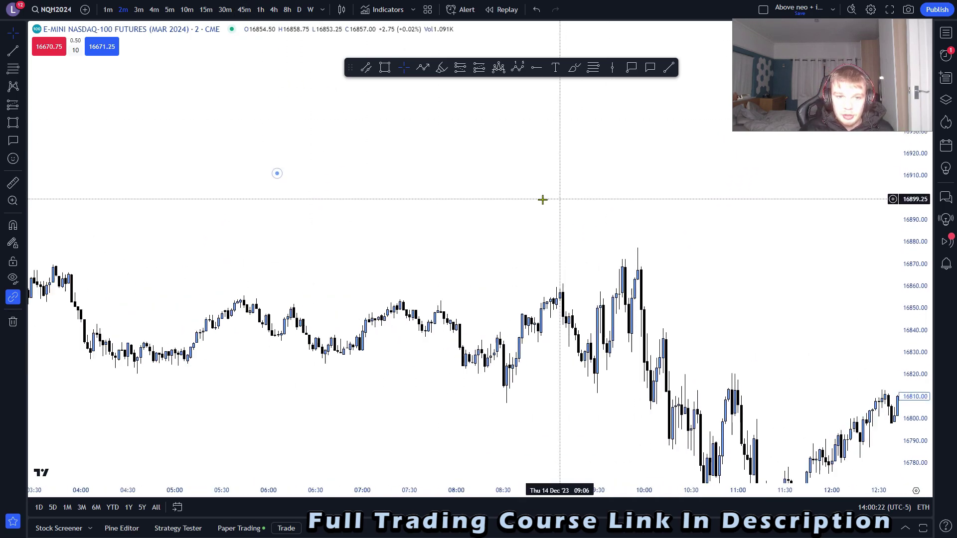
# Switch the chart to the five-minute timeframe and frame the overnight highs through the 14 December morning session
pyautogui.click(169, 9)
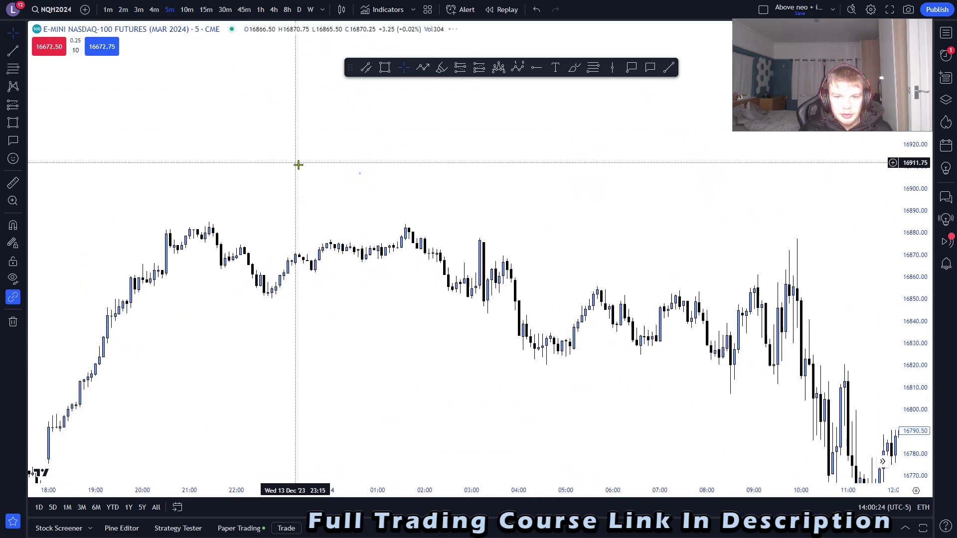
pyautogui.doubleClick(911, 273)
pyautogui.moveTo(910, 273); pyautogui.dragTo(910, 190)
pyautogui.moveTo(688, 192); pyautogui.dragTo(662, 299)
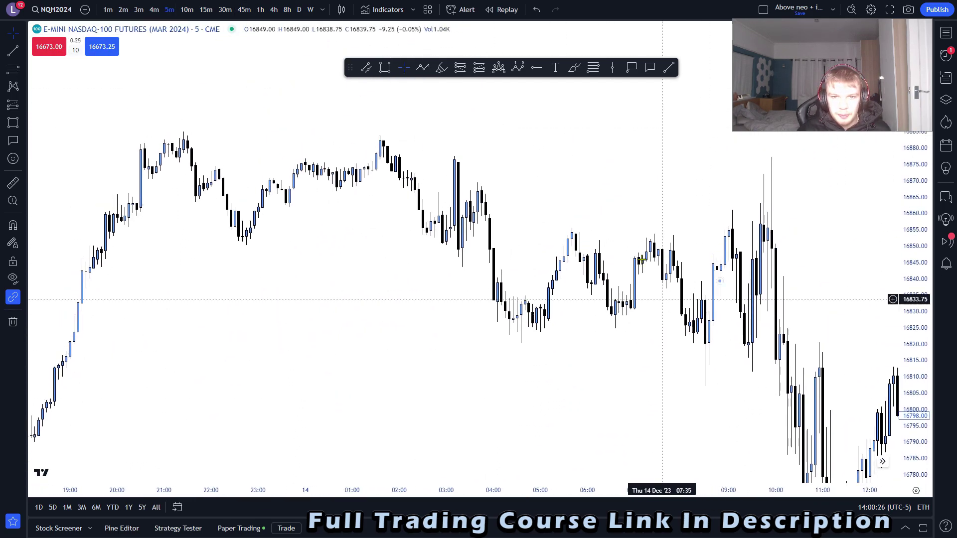
pyautogui.scroll(-1, 662, 299)
# Draw a horizontal trend line at about 16884 across the overnight highs, extending it past the 10:00 candles
pyautogui.click(668, 68)
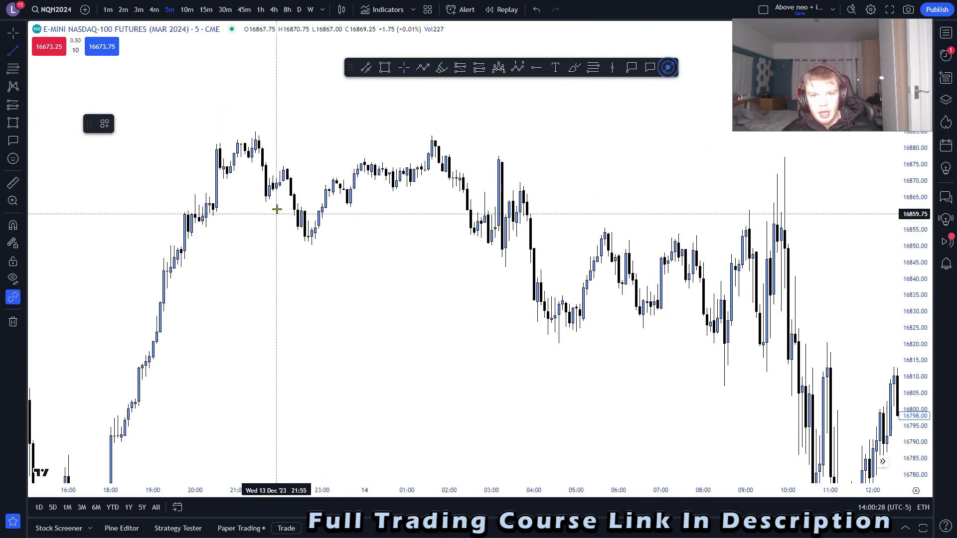
pyautogui.click(671, 135)
pyautogui.click(638, 163)
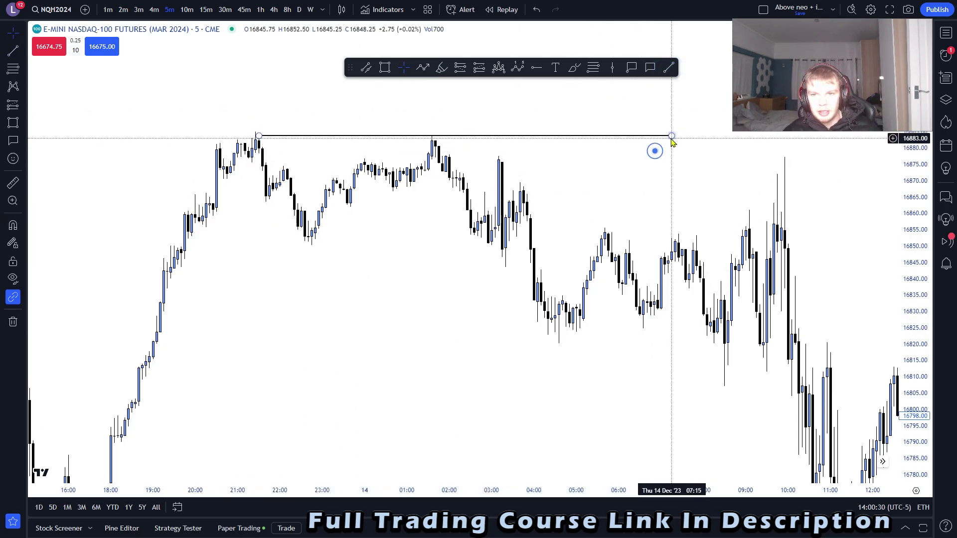
pyautogui.moveTo(672, 137); pyautogui.dragTo(802, 136)
# Start bar replay on the five-minute chart from the 09:25 candle on 14 December
pyautogui.moveTo(757, 175); pyautogui.dragTo(608, 208)
pyautogui.moveTo(675, 161); pyautogui.dragTo(631, 171)
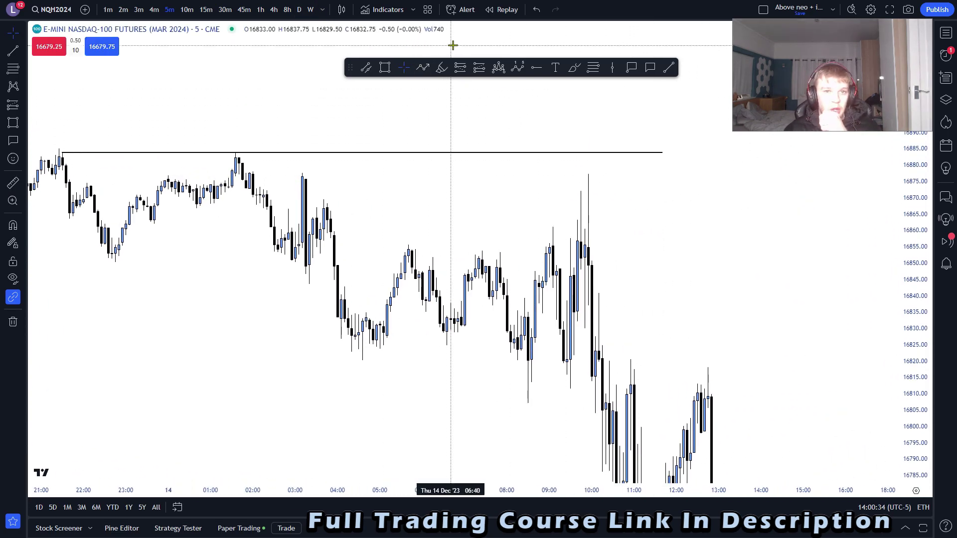
pyautogui.moveTo(921, 229); pyautogui.dragTo(903, 91)
pyautogui.scroll(1, 703, 250)
pyautogui.moveTo(692, 247); pyautogui.dragTo(602, 271)
pyautogui.scroll(-1, 596, 204)
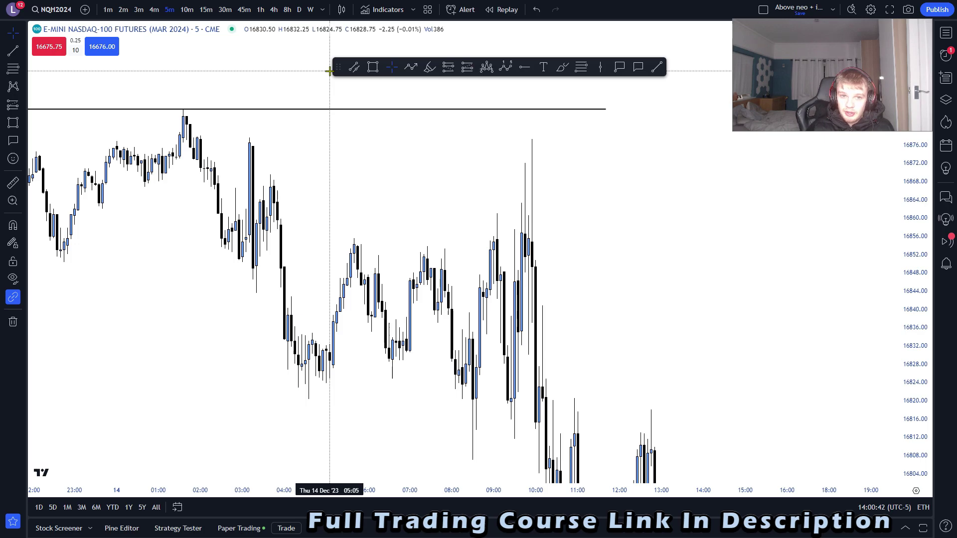
pyautogui.click(506, 10)
pyautogui.click(513, 123)
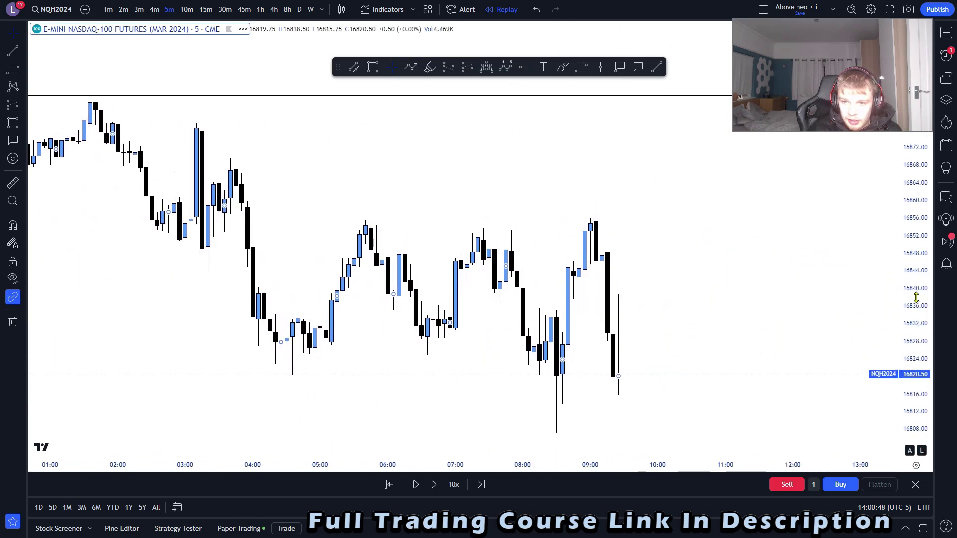
# Switch to the one-minute timeframe and advance the replay bar by bar to the 09:34 candle
pyautogui.click(107, 10)
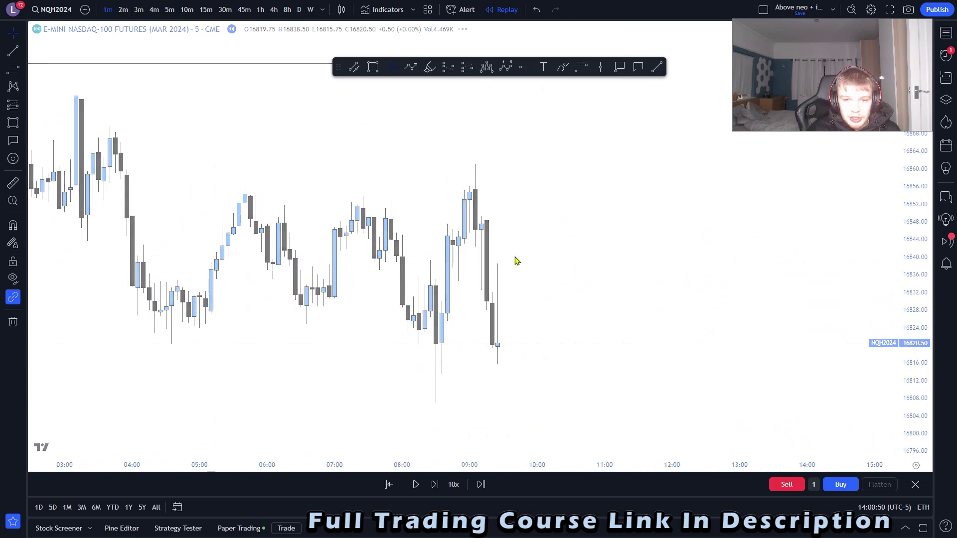
pyautogui.click(434, 485)
pyautogui.click(434, 484)
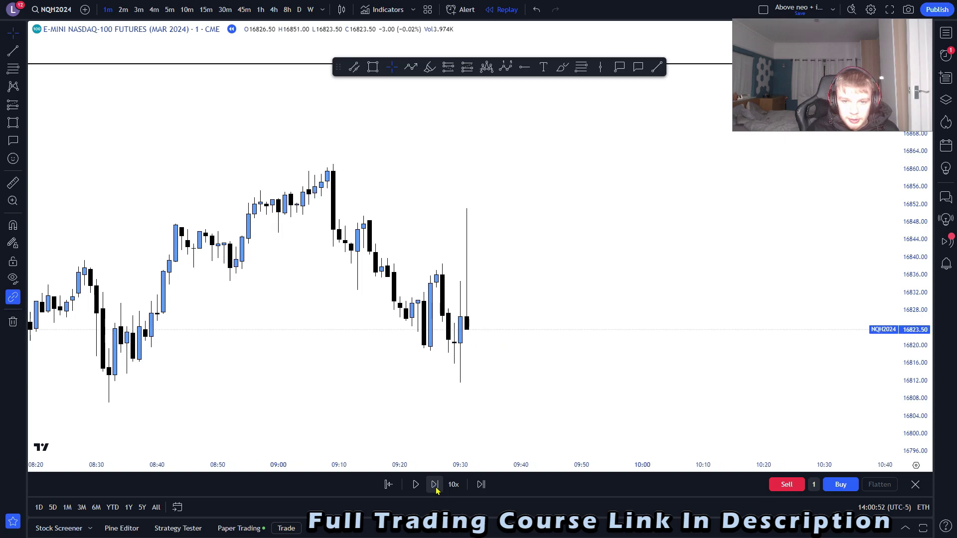
pyautogui.click(434, 485)
pyautogui.click(434, 484)
pyautogui.click(434, 484)
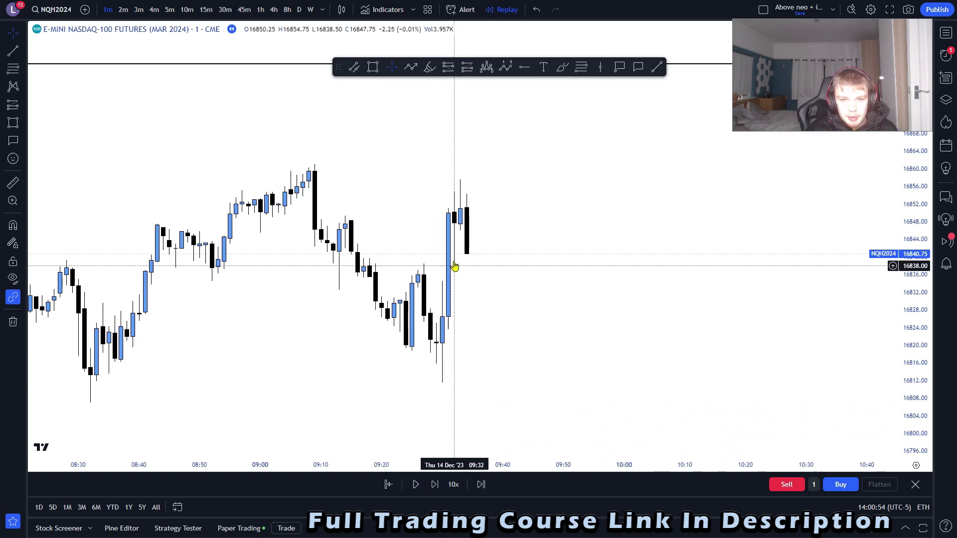
# Draw a rectangle over the price gap between 16834.50 and 16838.50, spanning 09:30 to 09:48
pyautogui.scroll(-1, 598, 281)
pyautogui.moveTo(604, 282); pyautogui.dragTo(638, 288)
pyautogui.moveTo(899, 299); pyautogui.dragTo(899, 273)
pyautogui.scroll(2, 664, 239)
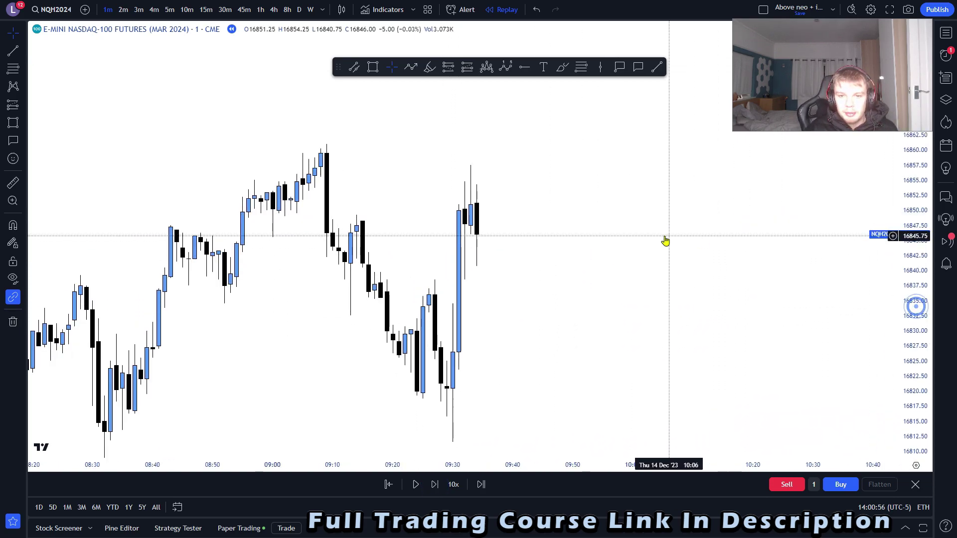
pyautogui.click(381, 73)
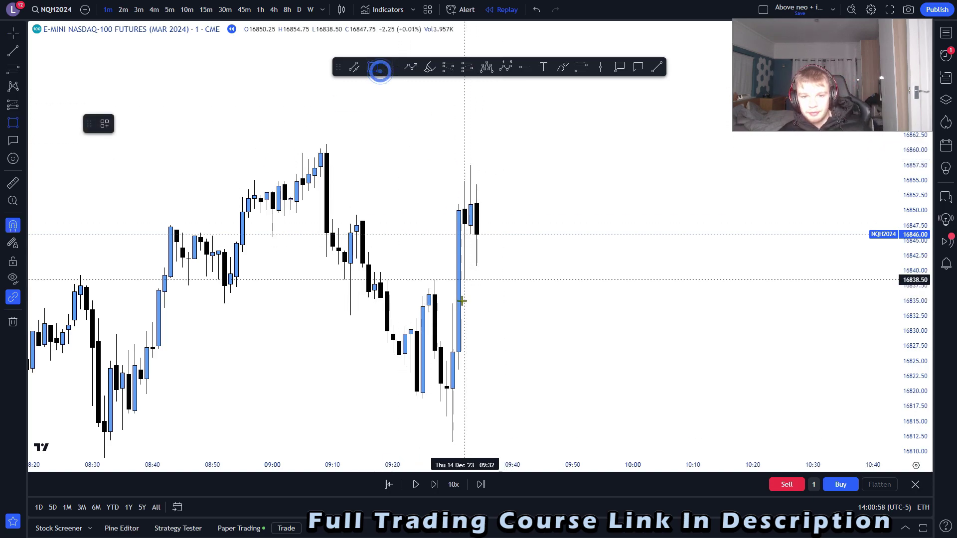
pyautogui.click(453, 303)
pyautogui.click(464, 280)
pyautogui.moveTo(465, 292); pyautogui.dragTo(561, 299)
pyautogui.click(568, 314)
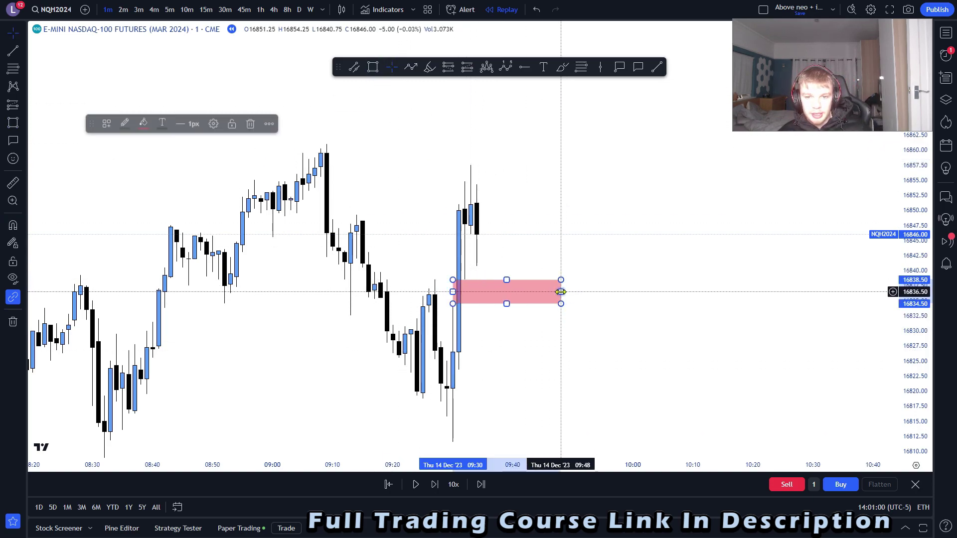
# Change the gap rectangle's fill colour to blue
pyautogui.click(142, 124)
pyautogui.click(143, 124)
pyautogui.click(142, 124)
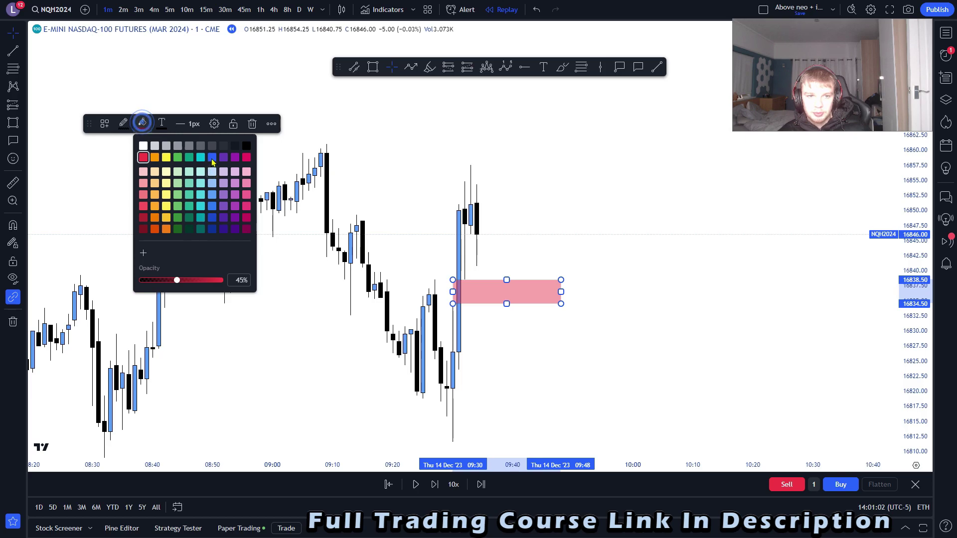
pyautogui.click(211, 172)
pyautogui.click(622, 246)
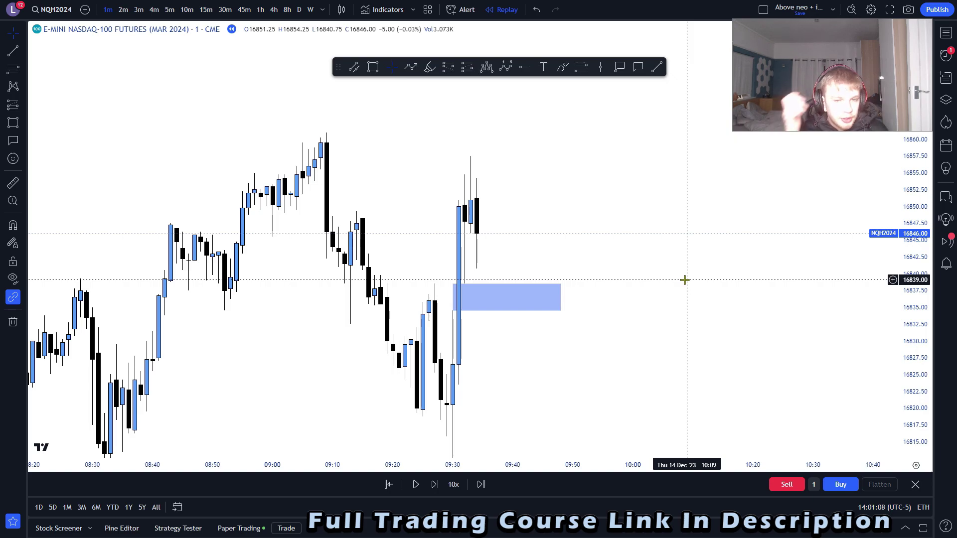
# Examine the one-minute price action around the blue gap zone and the preceding swings
pyautogui.moveTo(710, 296); pyautogui.dragTo(722, 298)
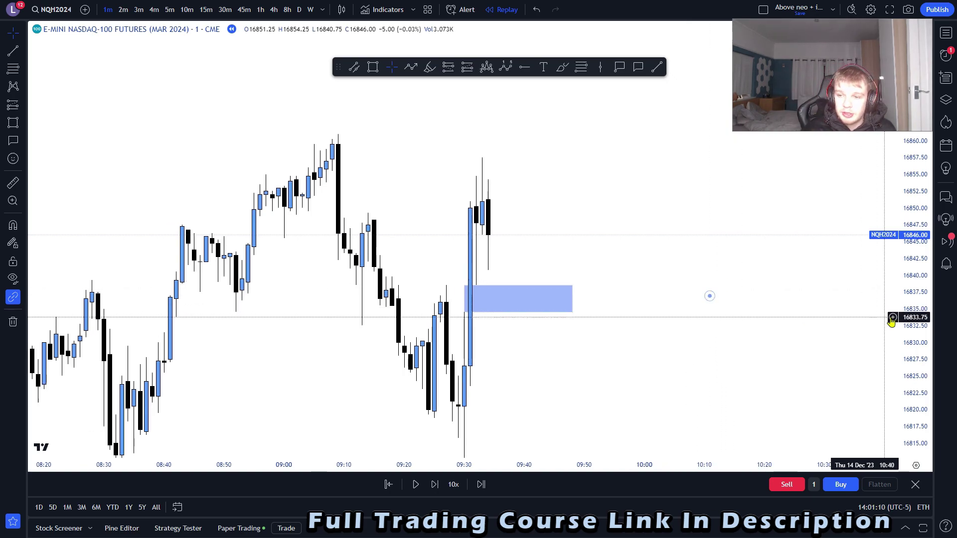
pyautogui.moveTo(911, 320); pyautogui.dragTo(911, 307)
pyautogui.moveTo(806, 295); pyautogui.dragTo(803, 291)
pyautogui.scroll(1, 708, 299)
pyautogui.moveTo(622, 303); pyautogui.dragTo(669, 313)
pyautogui.moveTo(922, 298); pyautogui.dragTo(922, 321)
pyautogui.moveTo(754, 305); pyautogui.dragTo(754, 248)
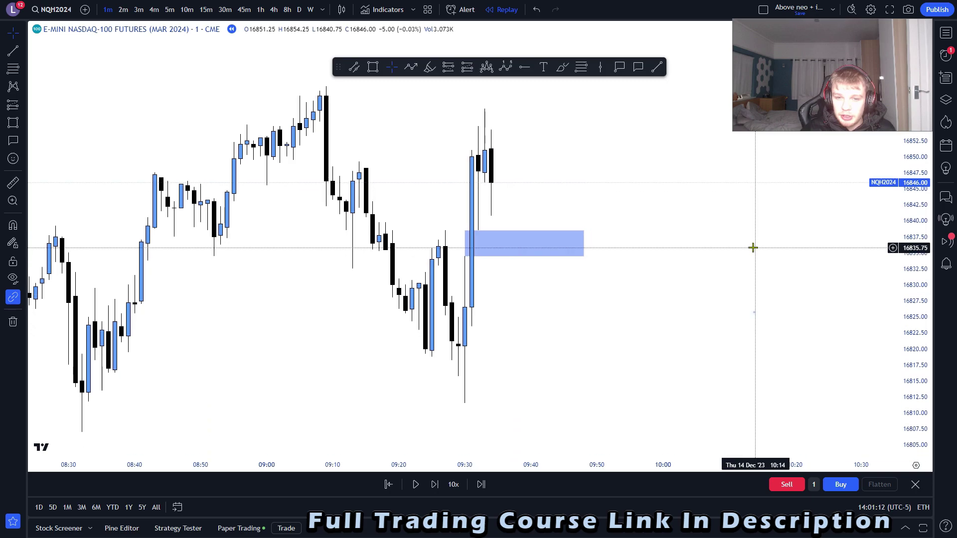
pyautogui.moveTo(607, 302); pyautogui.dragTo(553, 317)
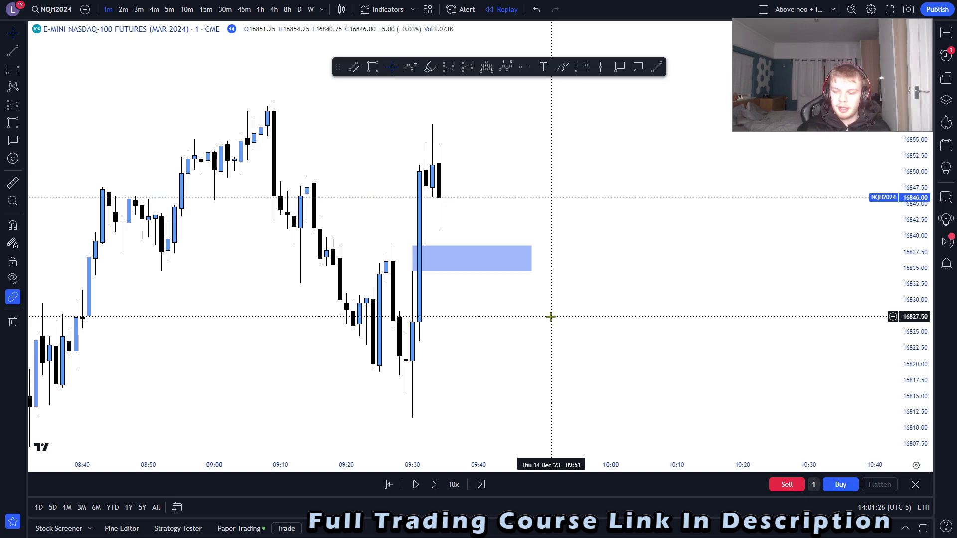
# Advance the replay bar by bar to the 09:37 candle
pyautogui.moveTo(915, 327); pyautogui.dragTo(915, 347)
pyautogui.moveTo(678, 316); pyautogui.dragTo(708, 325)
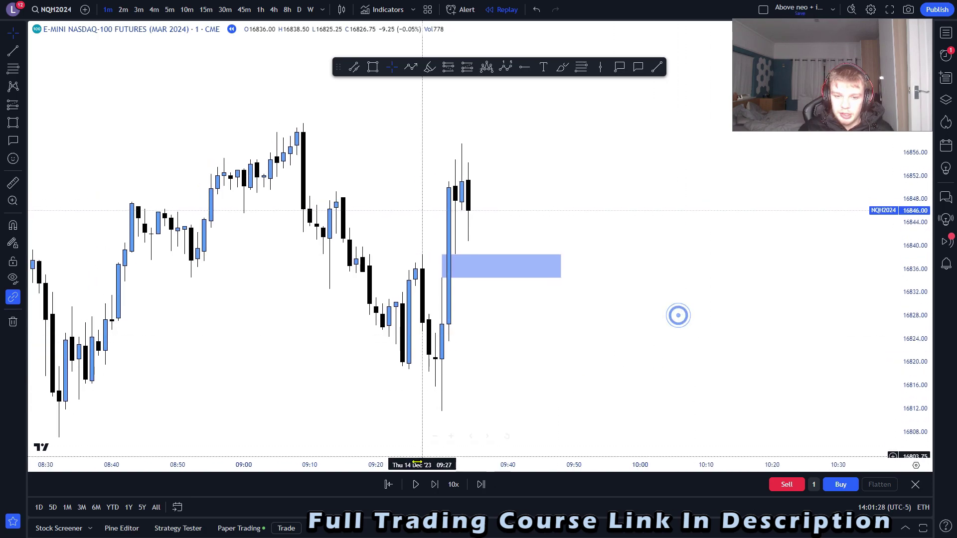
pyautogui.click(436, 485)
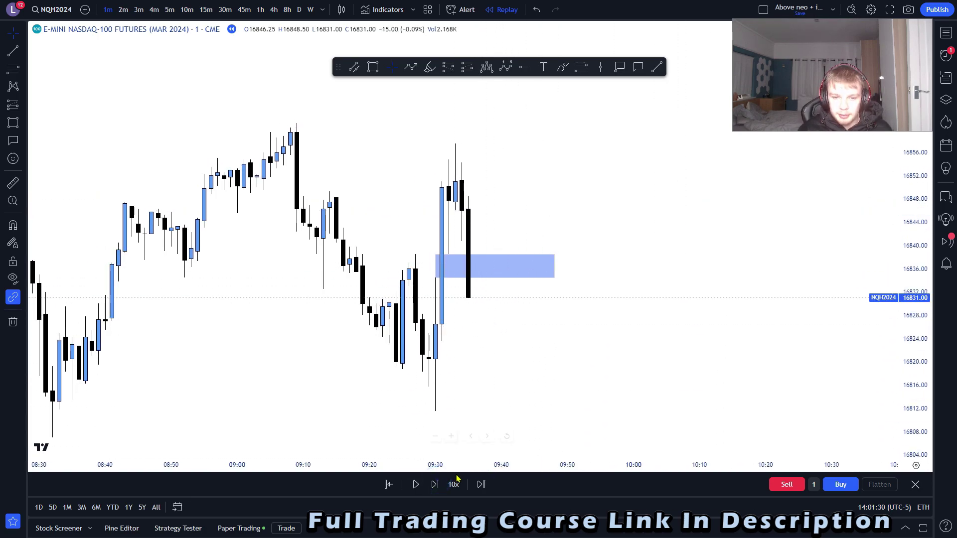
pyautogui.click(433, 485)
pyautogui.click(434, 485)
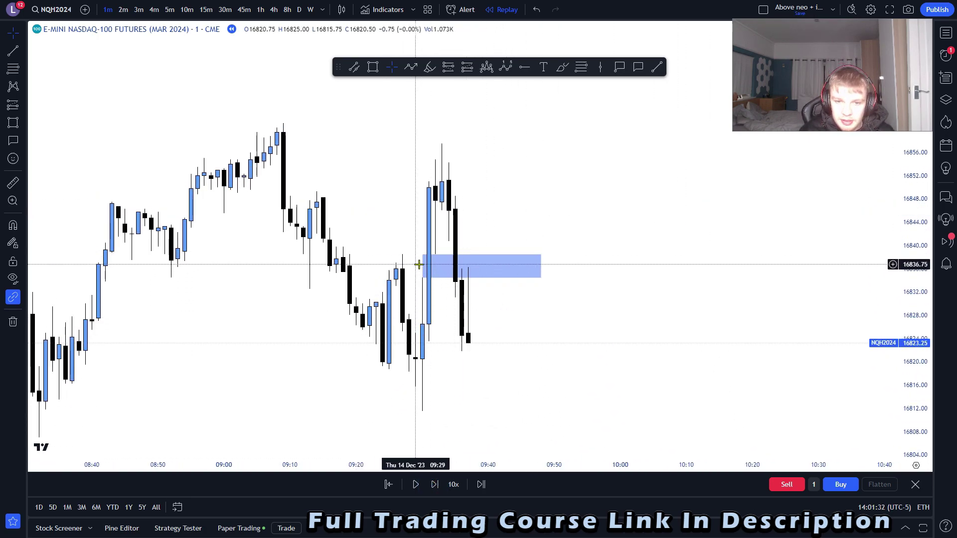
pyautogui.click(485, 283)
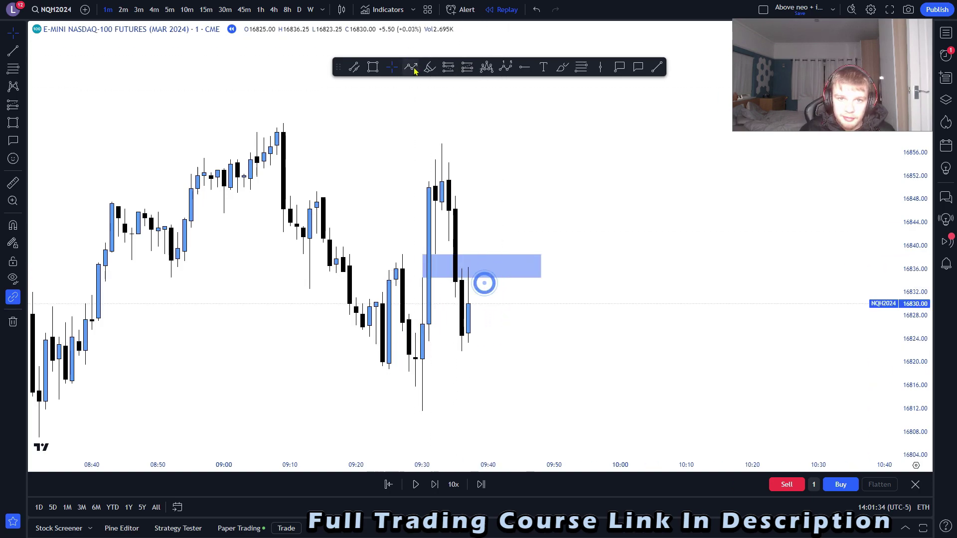
# Try a short position from 16834.00 with its stop at 16839.50 and target at 16811.25, and delete it
pyautogui.click(470, 67)
pyautogui.click(453, 71)
pyautogui.click(461, 280)
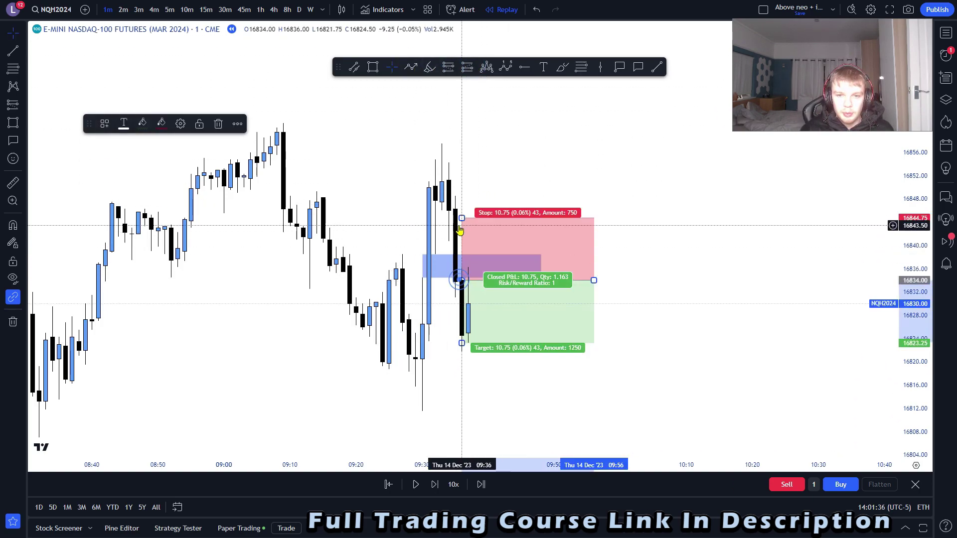
pyautogui.moveTo(462, 217); pyautogui.dragTo(461, 249)
pyautogui.moveTo(462, 343); pyautogui.dragTo(449, 413)
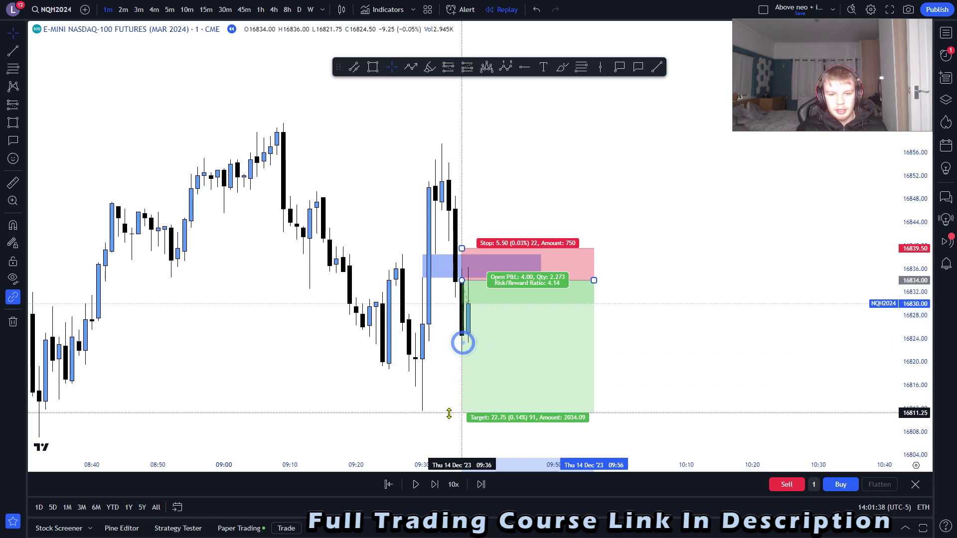
pyautogui.press('Delete')
pyautogui.click(690, 317)
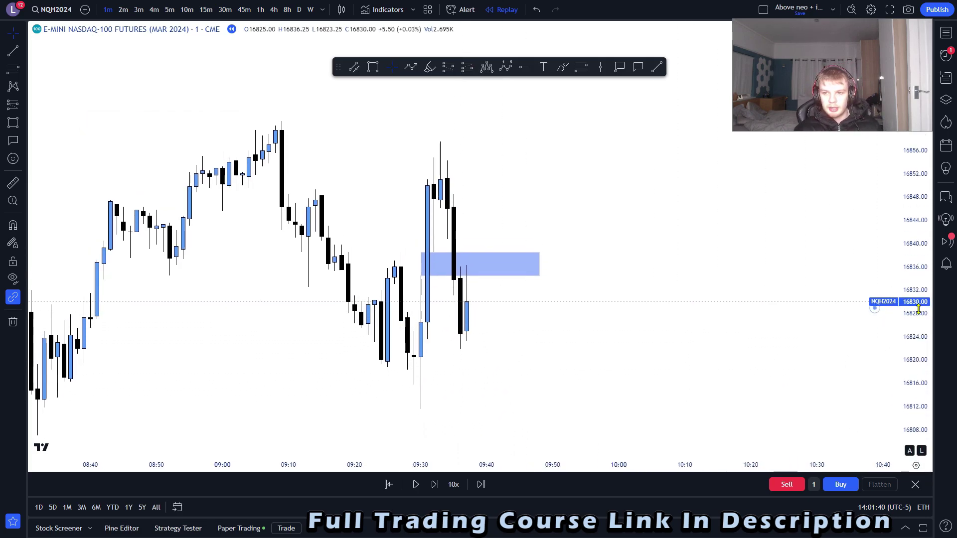
# Examine the one-minute price action between the overnight high line, the blue gap zone and the lows beneath it
pyautogui.moveTo(916, 310); pyautogui.dragTo(916, 264)
pyautogui.moveTo(786, 228); pyautogui.dragTo(772, 269)
pyautogui.moveTo(925, 229); pyautogui.dragTo(924, 273)
pyautogui.scroll(-4, 752, 274)
pyautogui.moveTo(746, 261); pyautogui.dragTo(701, 309)
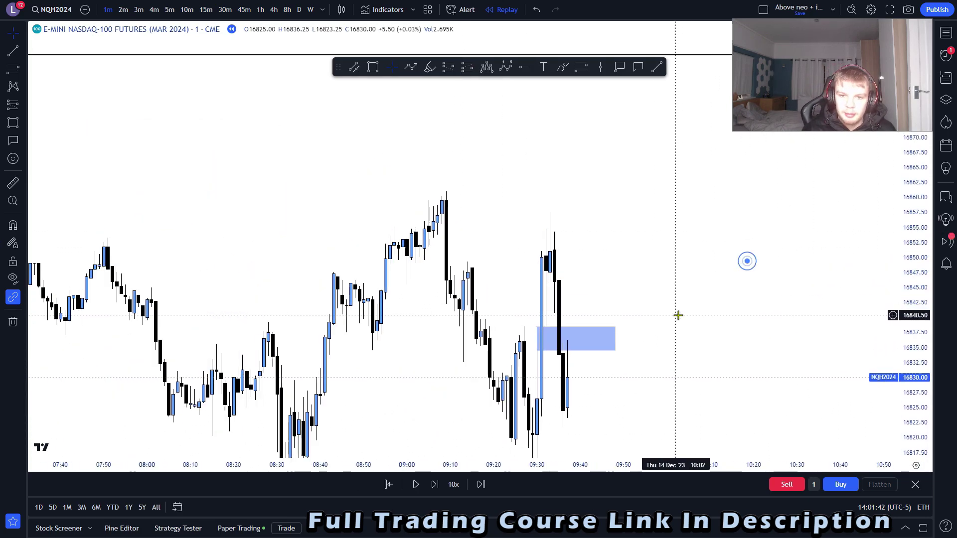
pyautogui.moveTo(696, 252); pyautogui.dragTo(637, 314)
pyautogui.scroll(-1, 792, 300)
pyautogui.moveTo(795, 300); pyautogui.dragTo(789, 223)
pyautogui.moveTo(916, 263); pyautogui.dragTo(915, 220)
pyautogui.scroll(1, 792, 259)
pyautogui.moveTo(660, 299); pyautogui.dragTo(611, 205)
pyautogui.moveTo(908, 326); pyautogui.dragTo(901, 295)
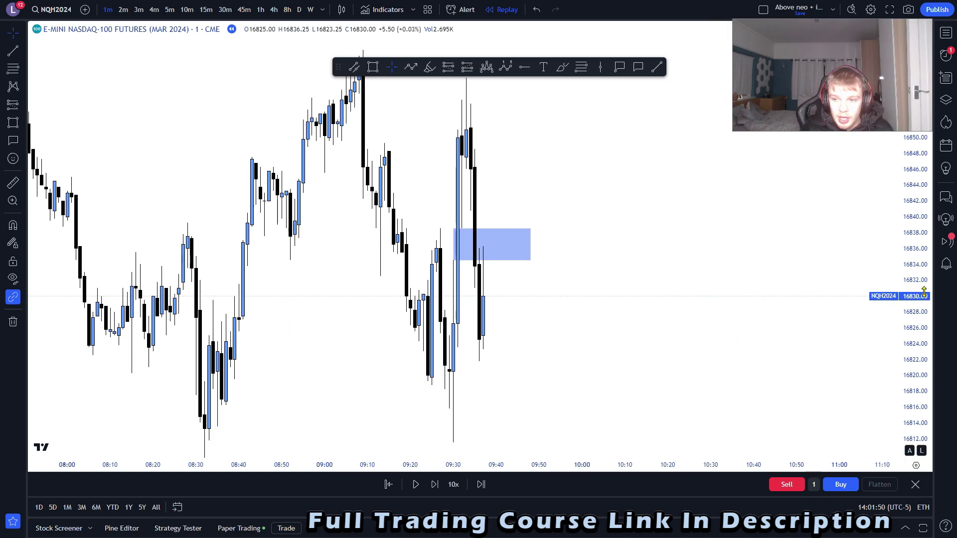
# Reposition the blue gap rectangle over the new price gap between 16836.00 and 16840.75, spanning 09:33 to 10:06
pyautogui.moveTo(453, 259); pyautogui.dragTo(466, 214)
pyautogui.moveTo(530, 230); pyautogui.dragTo(610, 248)
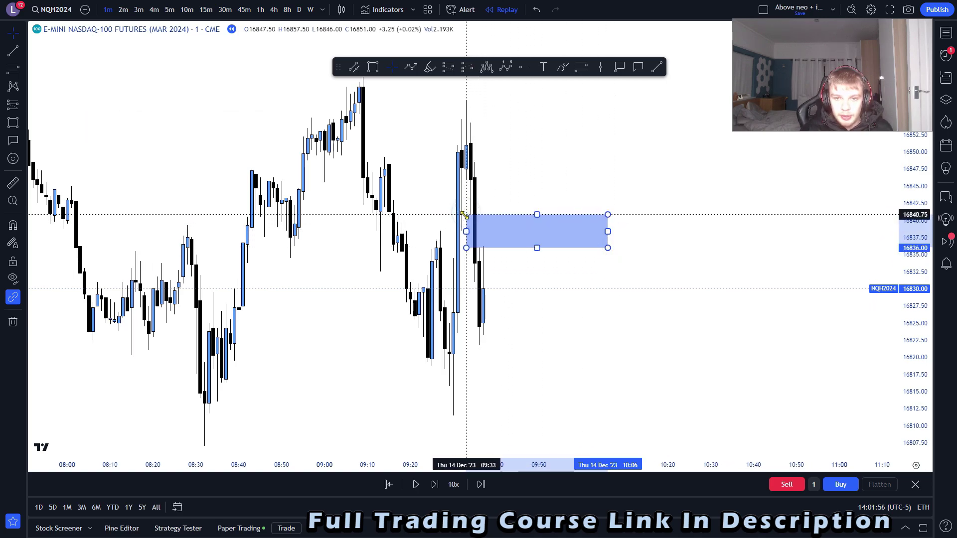
pyautogui.moveTo(504, 169); pyautogui.dragTo(505, 172)
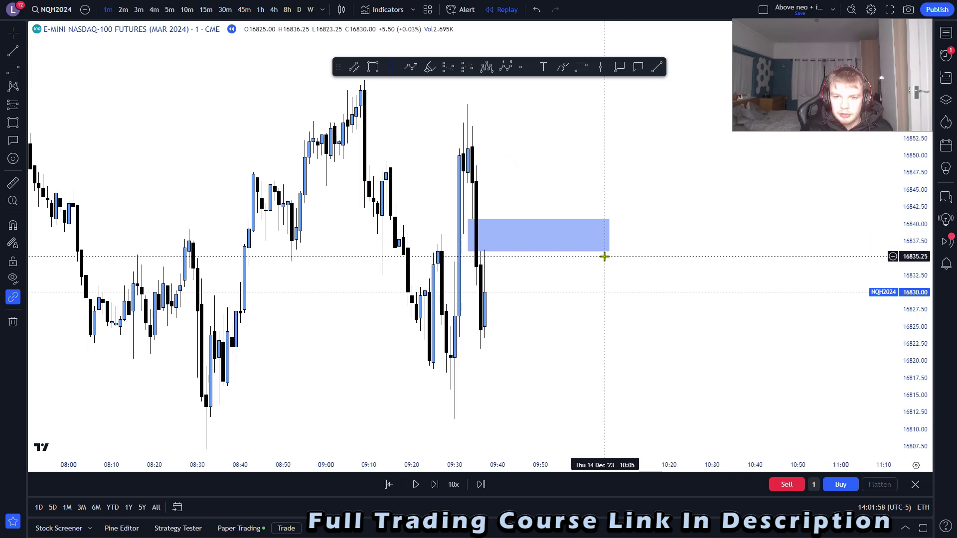
# Change the gap rectangle's fill colour to red and extend its end to about 10:12
pyautogui.click(609, 233)
pyautogui.click(142, 123)
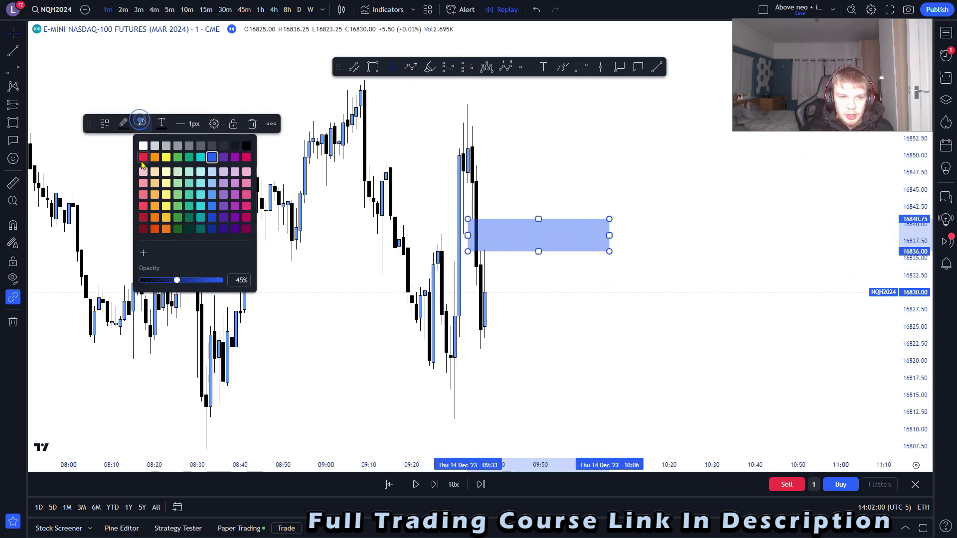
pyautogui.click(144, 163)
pyautogui.click(653, 337)
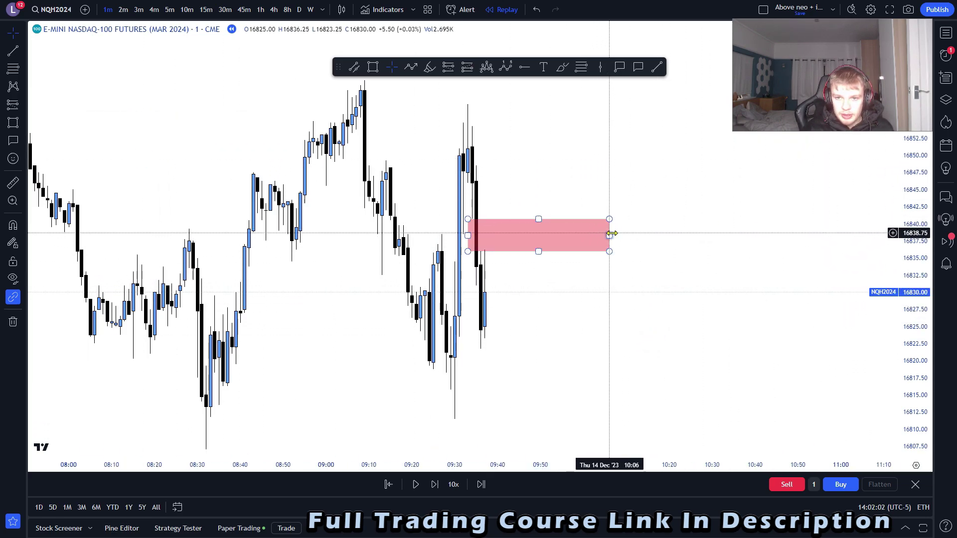
pyautogui.moveTo(610, 234); pyautogui.dragTo(636, 239)
# Try a long position from 16841.00, raising its target to the 09:09 high and up to the black horizontal line, and delete it
pyautogui.moveTo(652, 251); pyautogui.dragTo(697, 293)
pyautogui.scroll(-2, 690, 344)
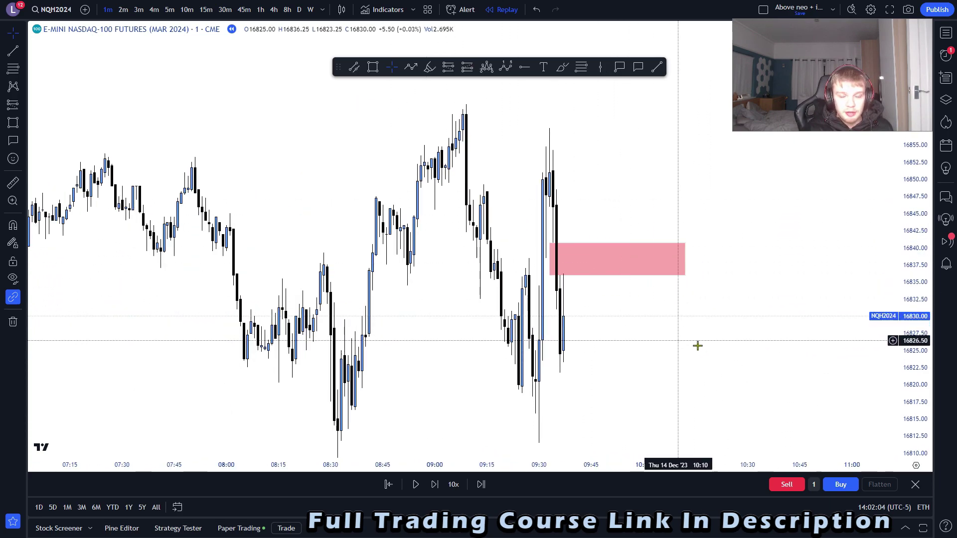
pyautogui.scroll(3, 763, 307)
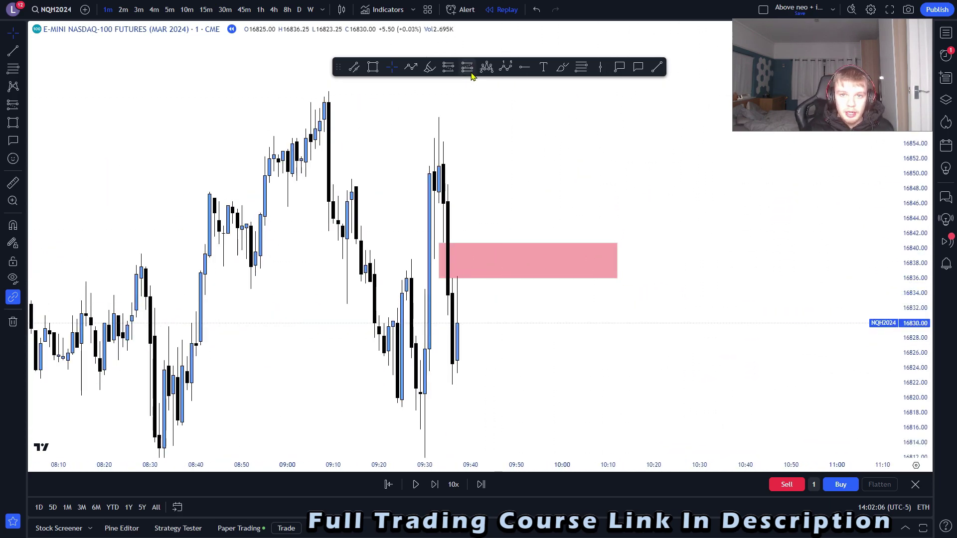
pyautogui.click(469, 69)
pyautogui.click(457, 240)
pyautogui.moveTo(461, 158); pyautogui.dragTo(422, 128)
pyautogui.moveTo(382, 162); pyautogui.dragTo(383, 184)
pyautogui.moveTo(925, 243); pyautogui.dragTo(923, 277)
pyautogui.moveTo(809, 248); pyautogui.dragTo(784, 295)
pyautogui.moveTo(440, 154); pyautogui.dragTo(455, 214)
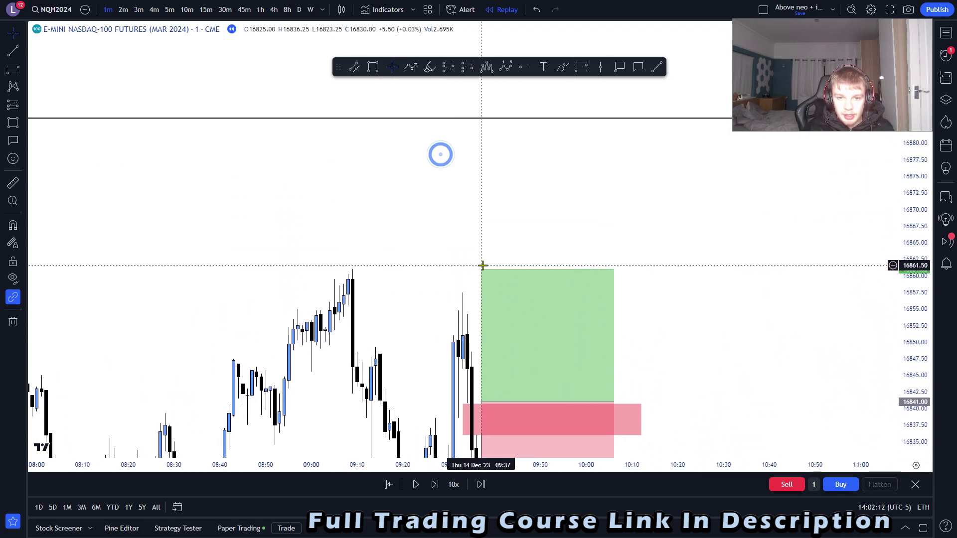
pyautogui.moveTo(480, 268); pyautogui.dragTo(462, 117)
pyautogui.press('Delete')
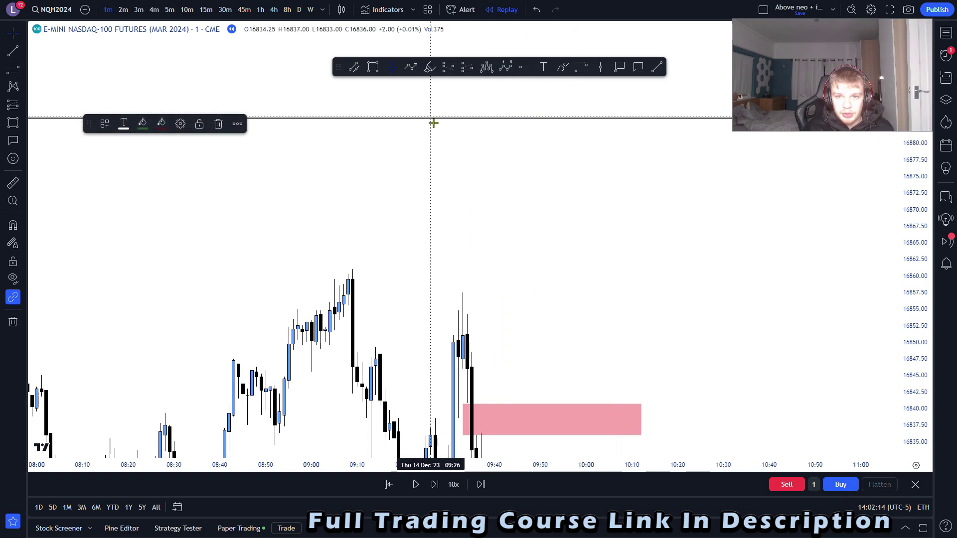
# Draw a horizontal trend line at 16861.00 from the 09:09 high to 10:23 and label it "Buyside Liquidity"
pyautogui.scroll(-5, 558, 218)
pyautogui.scroll(-4, 509, 206)
pyautogui.scroll(4, 505, 205)
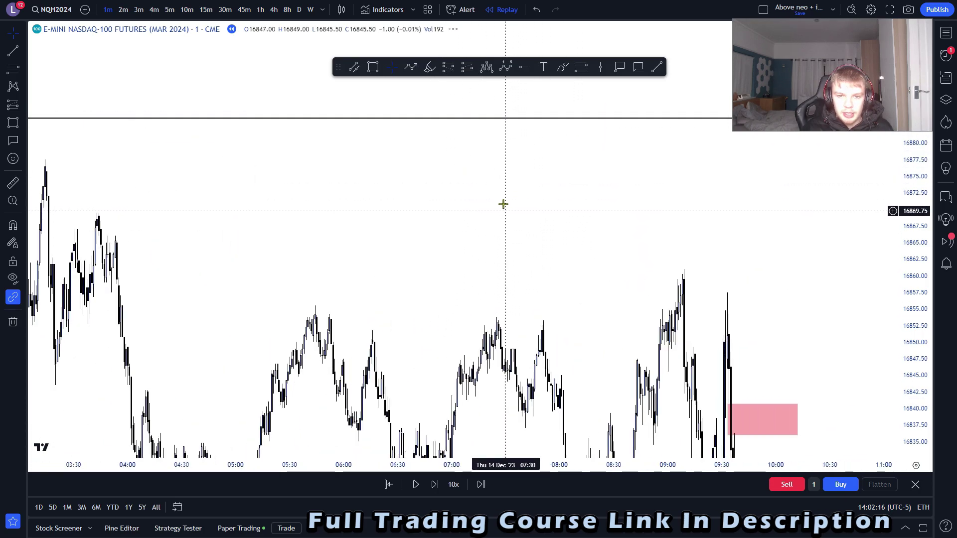
pyautogui.moveTo(503, 205); pyautogui.dragTo(397, 123)
pyautogui.scroll(4, 484, 179)
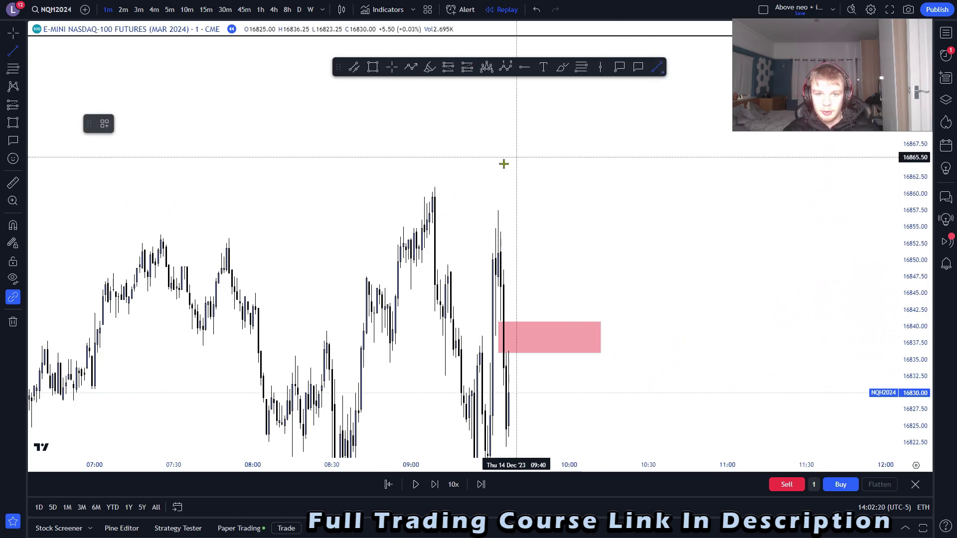
pyautogui.press('ctrl')
pyautogui.click(630, 207)
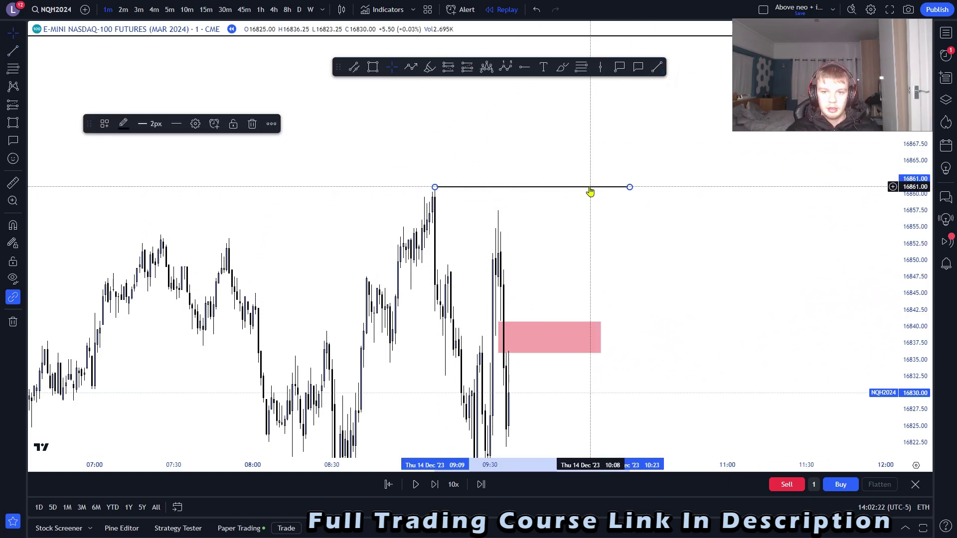
pyautogui.doubleClick(590, 192)
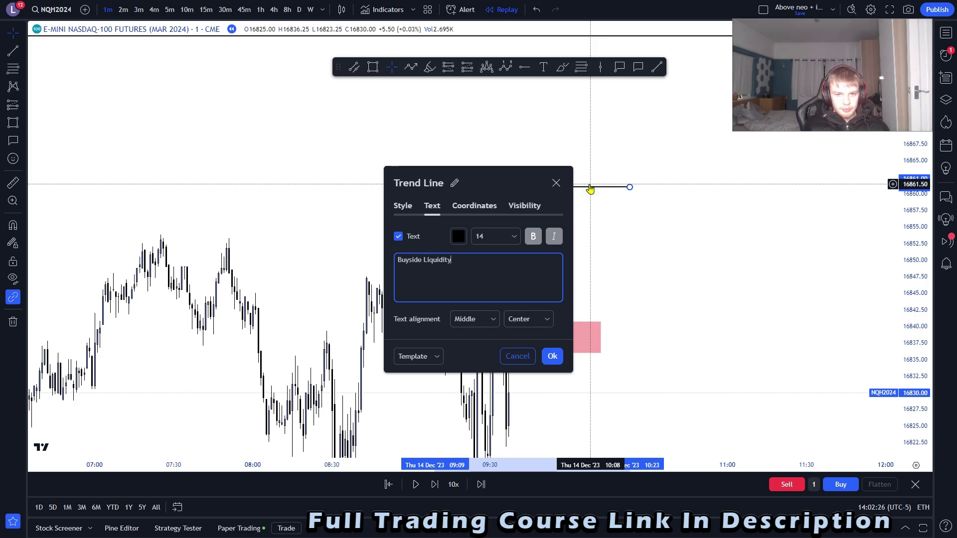
pyautogui.click(553, 356)
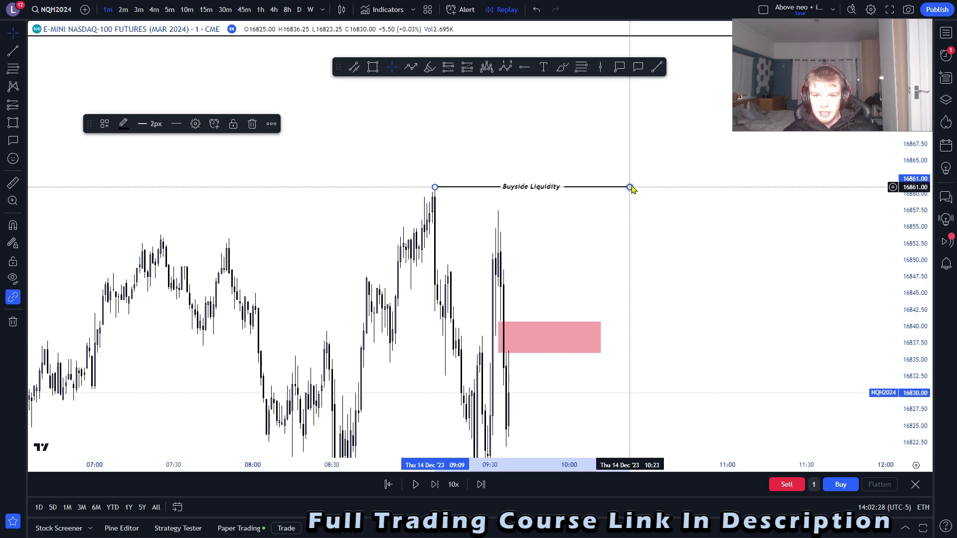
# Draw a horizontal trend line at about 16866 starting near 03:49 and extend it to about 10:19, above the Buyside Liquidity line
pyautogui.moveTo(266, 181); pyautogui.dragTo(566, 193)
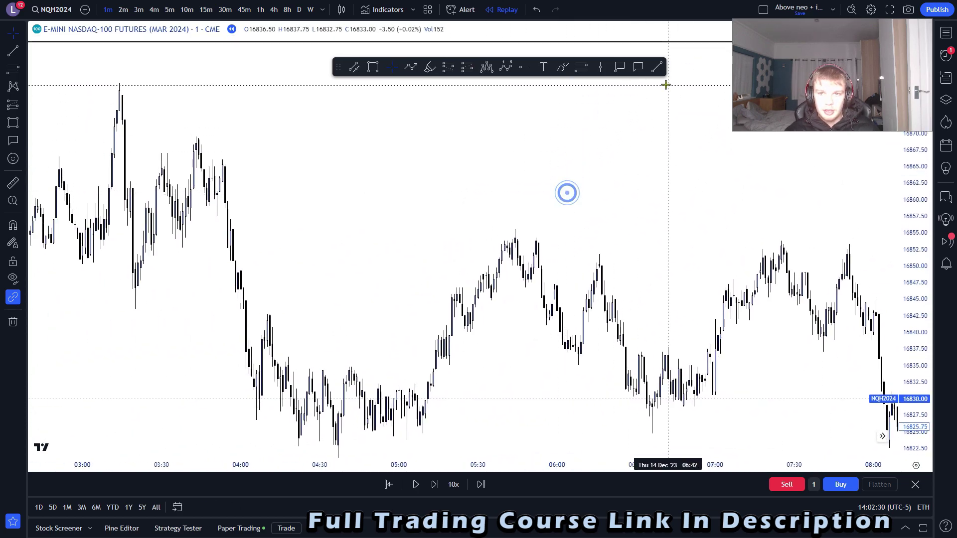
pyautogui.click(211, 154)
pyautogui.keyDown('shift'); pyautogui.click(673, 187); pyautogui.keyUp('shift')
pyautogui.moveTo(639, 196); pyautogui.dragTo(622, 199)
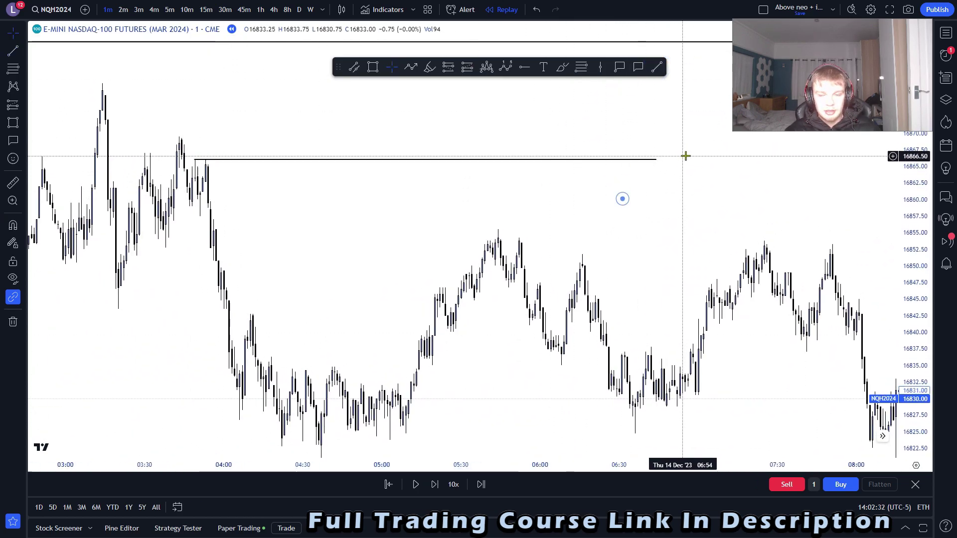
pyautogui.moveTo(656, 161); pyautogui.dragTo(863, 162)
pyautogui.moveTo(760, 217); pyautogui.dragTo(220, 204)
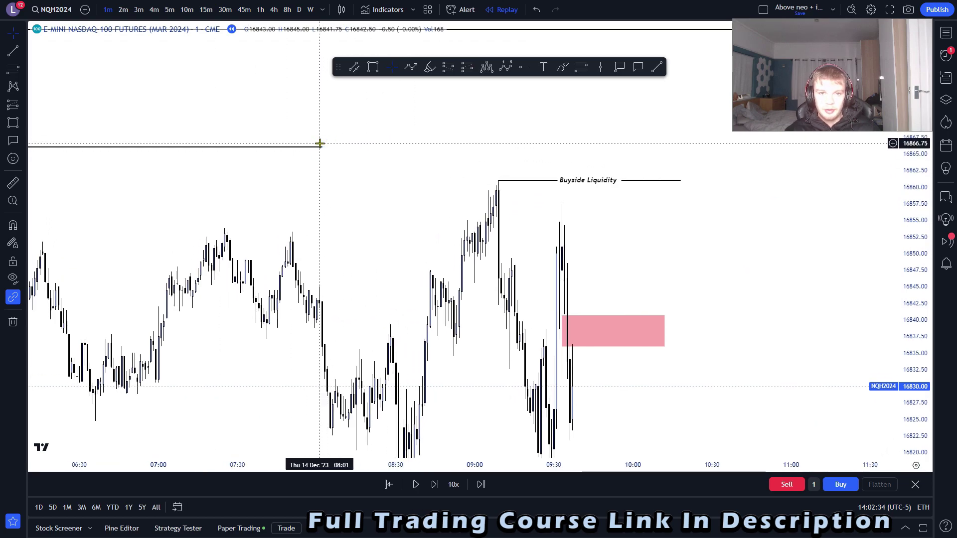
pyautogui.moveTo(321, 145); pyautogui.dragTo(683, 162)
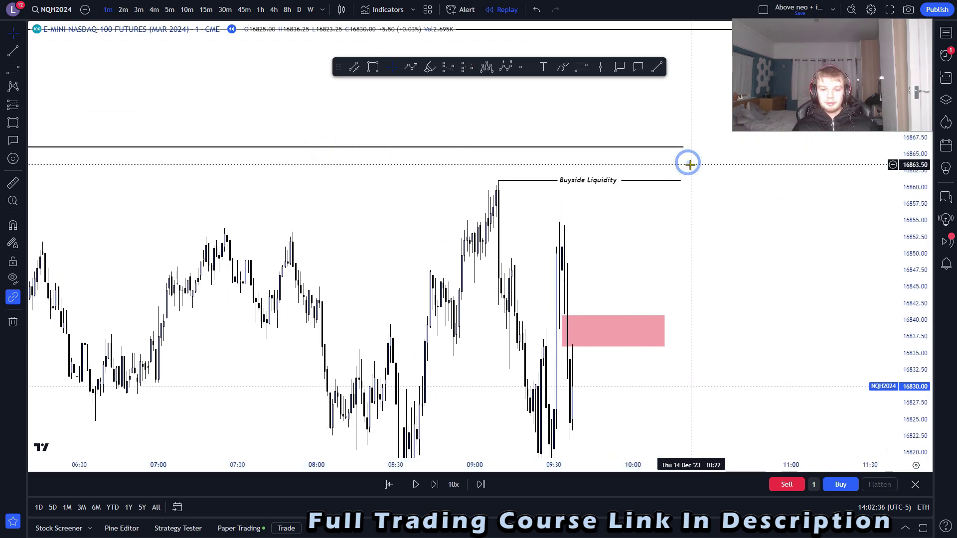
# Advance the replay bar by bar to the 09:41 candle
pyautogui.scroll(2, 739, 186)
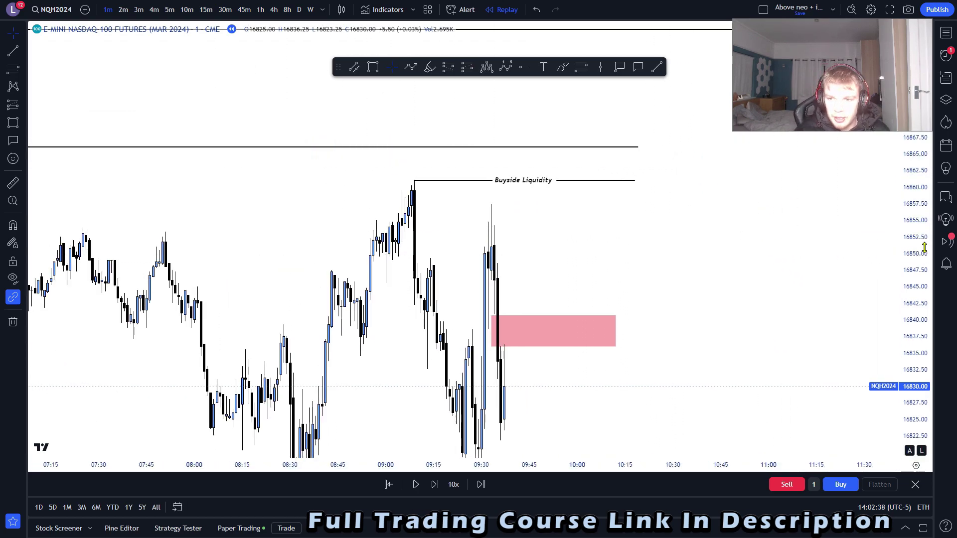
pyautogui.moveTo(923, 246); pyautogui.dragTo(922, 276)
pyautogui.moveTo(691, 373); pyautogui.dragTo(666, 312)
pyautogui.click(435, 484)
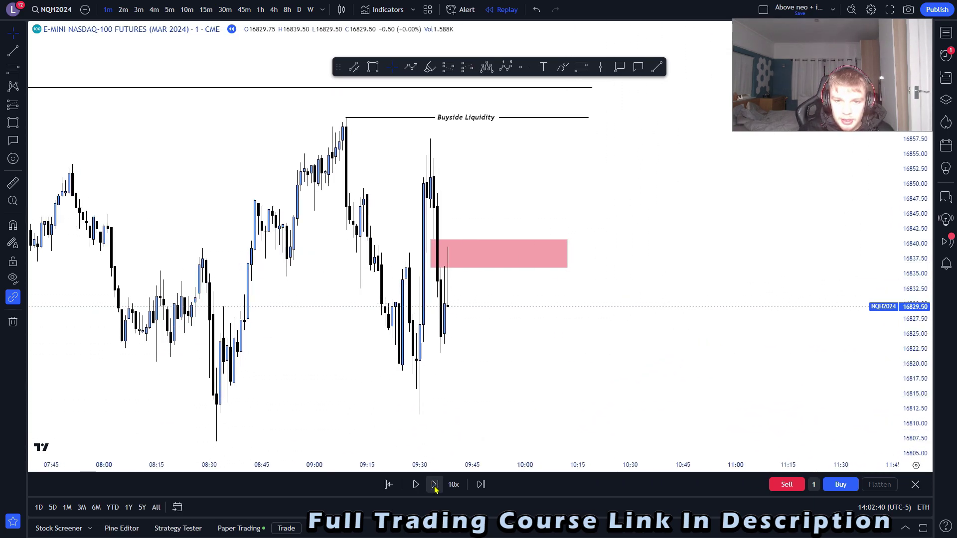
pyautogui.click(435, 484)
pyautogui.click(435, 485)
pyautogui.click(435, 484)
pyautogui.click(509, 331)
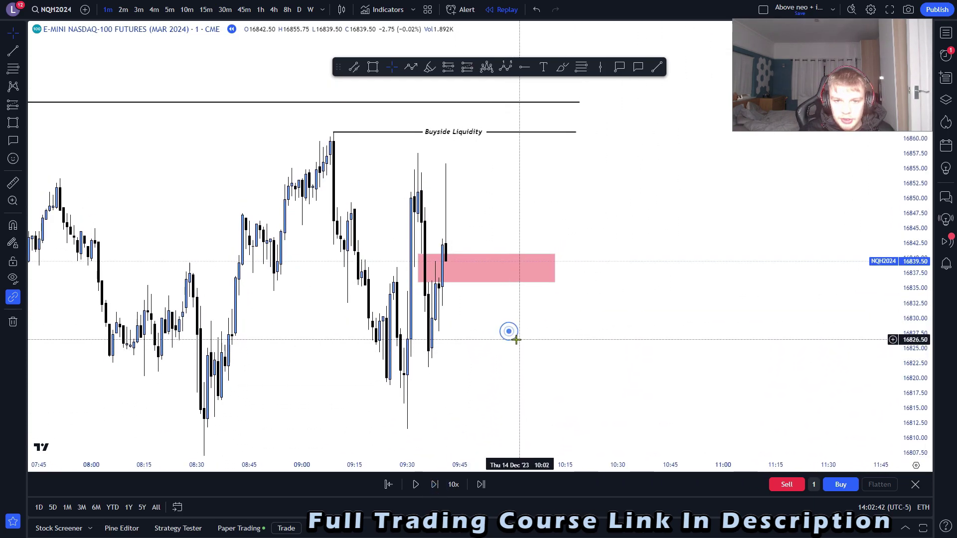
# Place a long position at 09:41 with entry 16842.00, target 16861.00 on the Buyside Liquidity line and stop 16834.50
pyautogui.moveTo(475, 249); pyautogui.dragTo(478, 252)
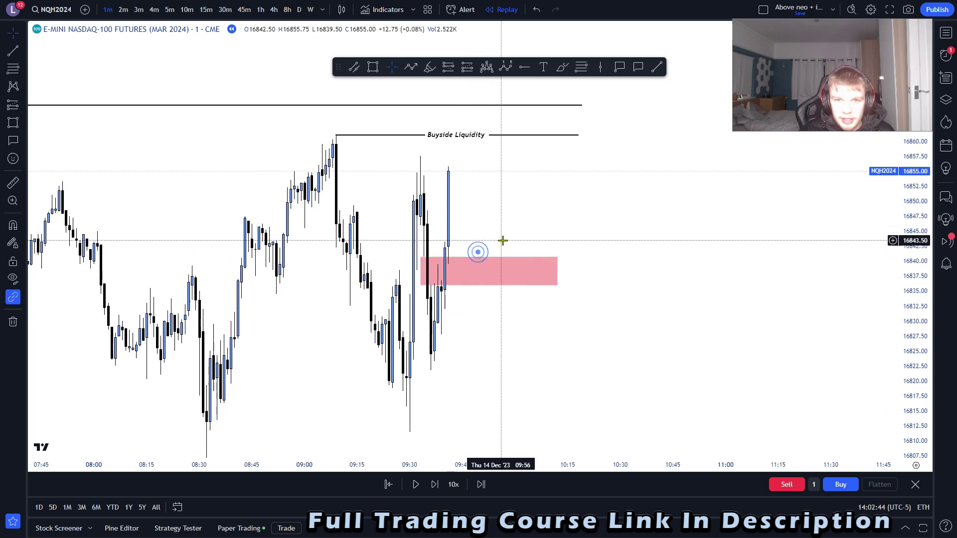
pyautogui.click(444, 249)
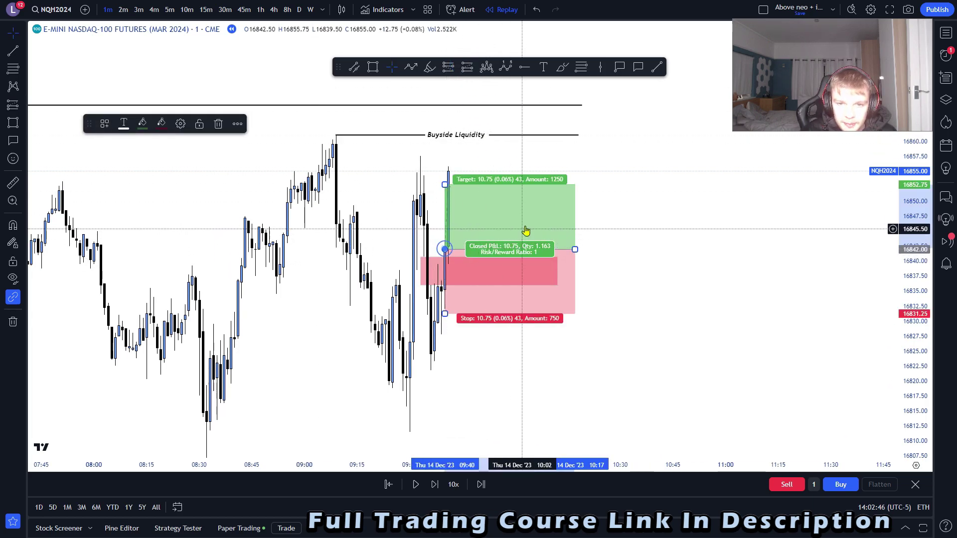
pyautogui.moveTo(447, 185); pyautogui.dragTo(436, 134)
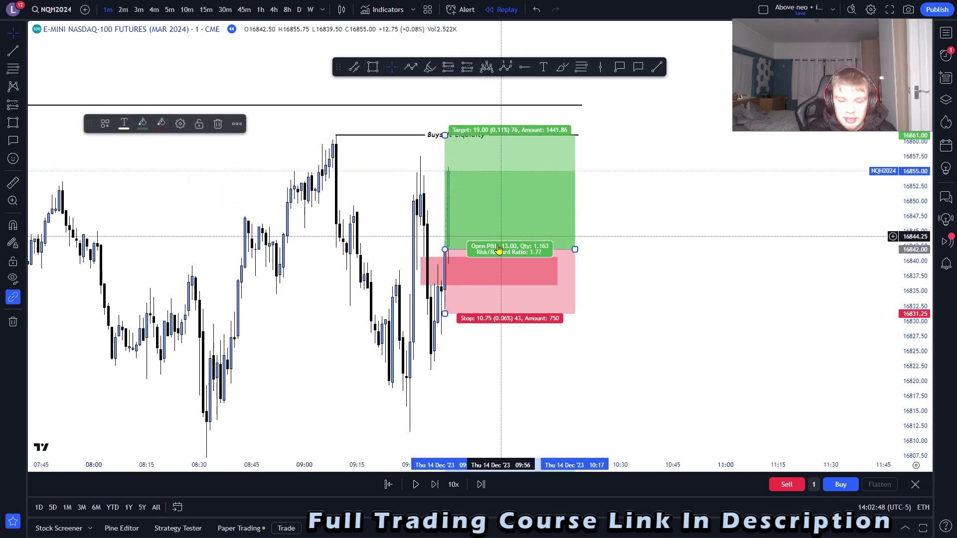
pyautogui.moveTo(445, 314); pyautogui.dragTo(447, 295)
pyautogui.moveTo(486, 243); pyautogui.dragTo(489, 243)
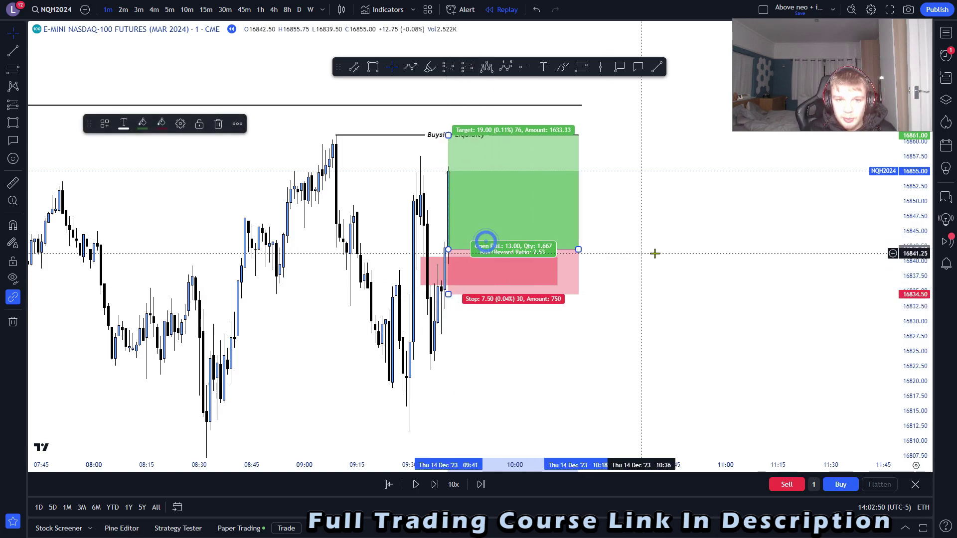
pyautogui.click(657, 253)
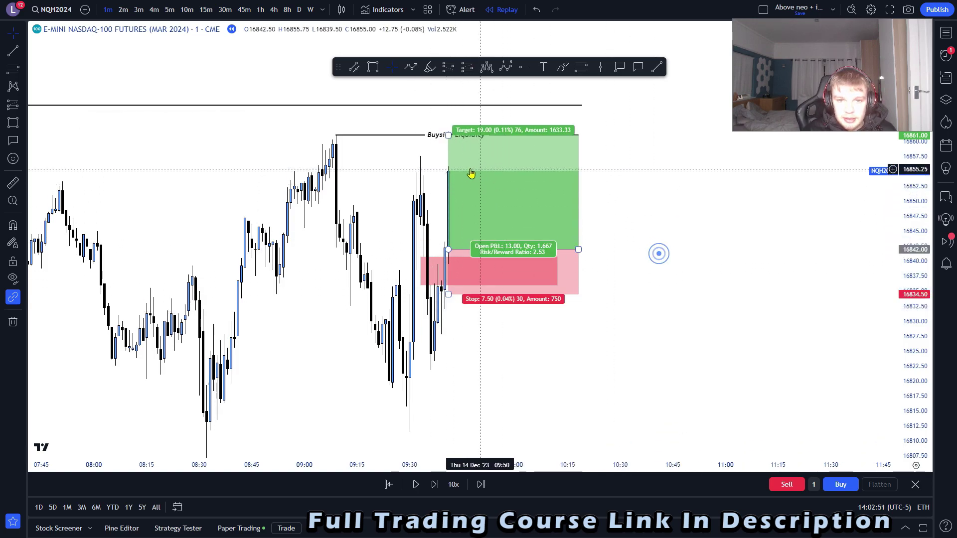
# Switch the chart to the two-minute timeframe
pyautogui.click(123, 9)
pyautogui.scroll(2, 572, 236)
pyautogui.moveTo(572, 236); pyautogui.dragTo(587, 240)
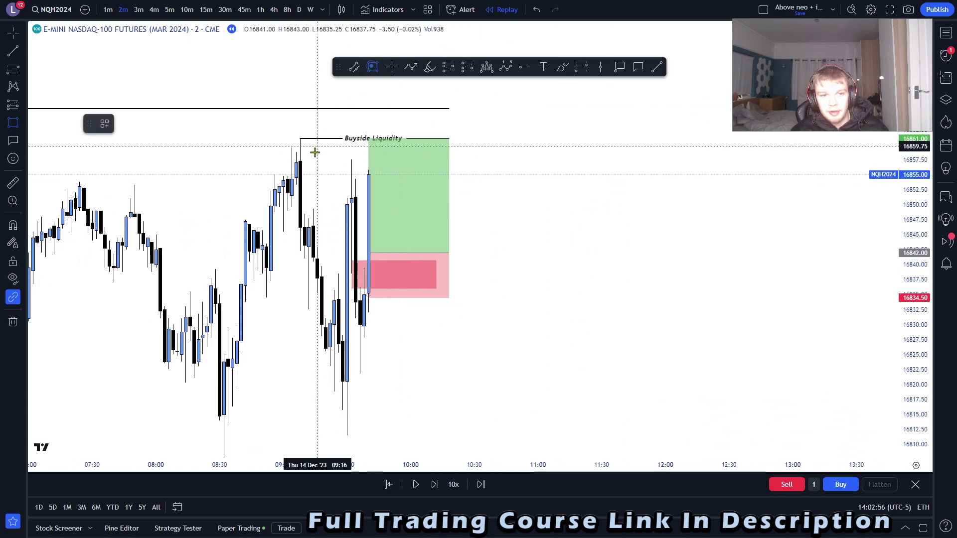
# Mark the bearish price gap between 16853.25 and 16848.50 from 09:06 to 10:14 with a rectangle, and delete it again
pyautogui.click(296, 185)
pyautogui.click(305, 213)
pyautogui.moveTo(306, 200); pyautogui.dragTo(441, 204)
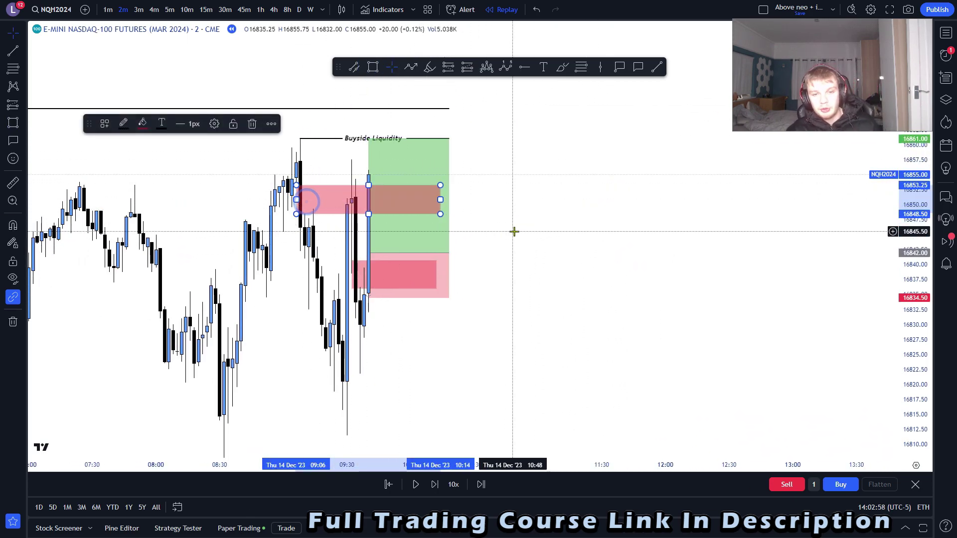
pyautogui.press('Delete')
# Switch the chart to the one-minute timeframe
pyautogui.moveTo(513, 238); pyautogui.dragTo(516, 243)
pyautogui.moveTo(915, 263); pyautogui.dragTo(915, 227)
pyautogui.moveTo(802, 248); pyautogui.dragTo(880, 301)
pyautogui.scroll(2, 748, 334)
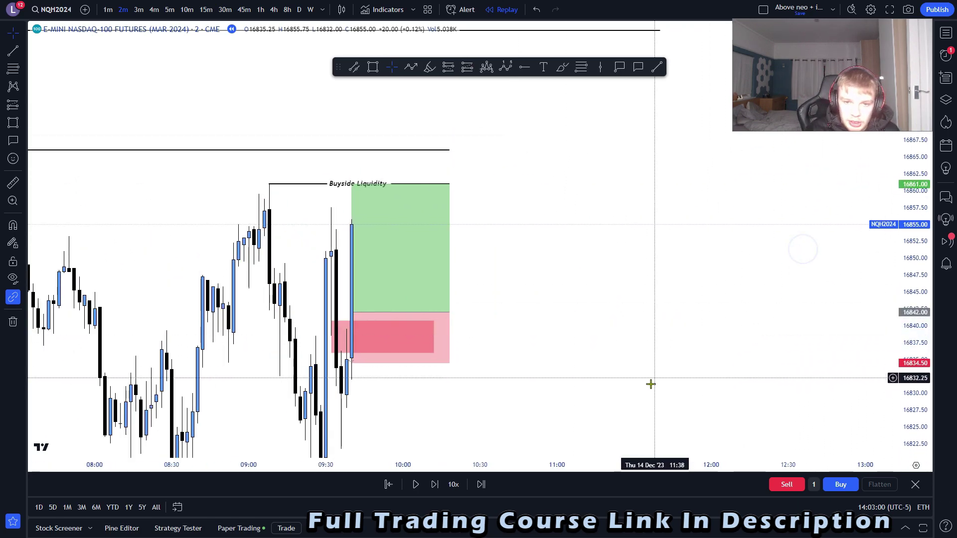
pyautogui.moveTo(651, 387); pyautogui.dragTo(749, 400)
pyautogui.click(108, 10)
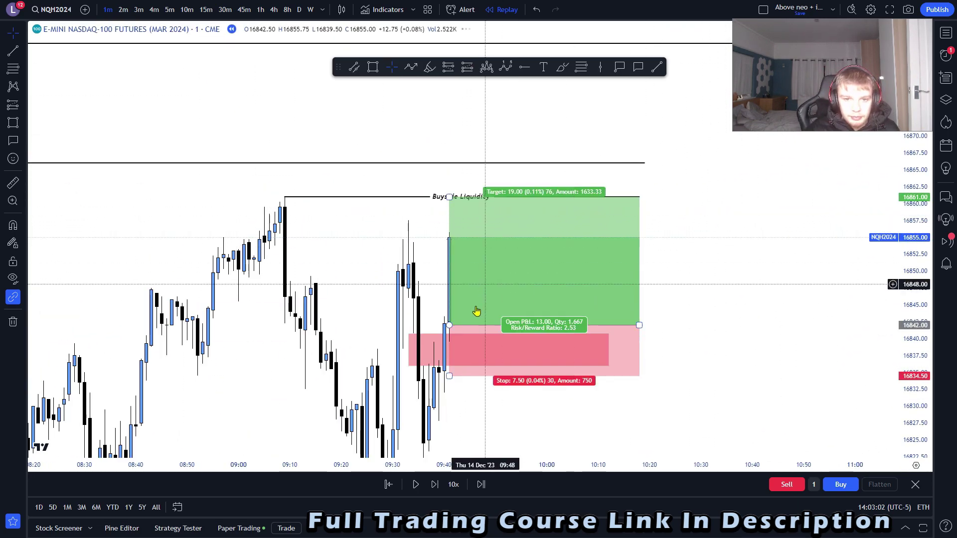
pyautogui.moveTo(753, 257); pyautogui.dragTo(767, 299)
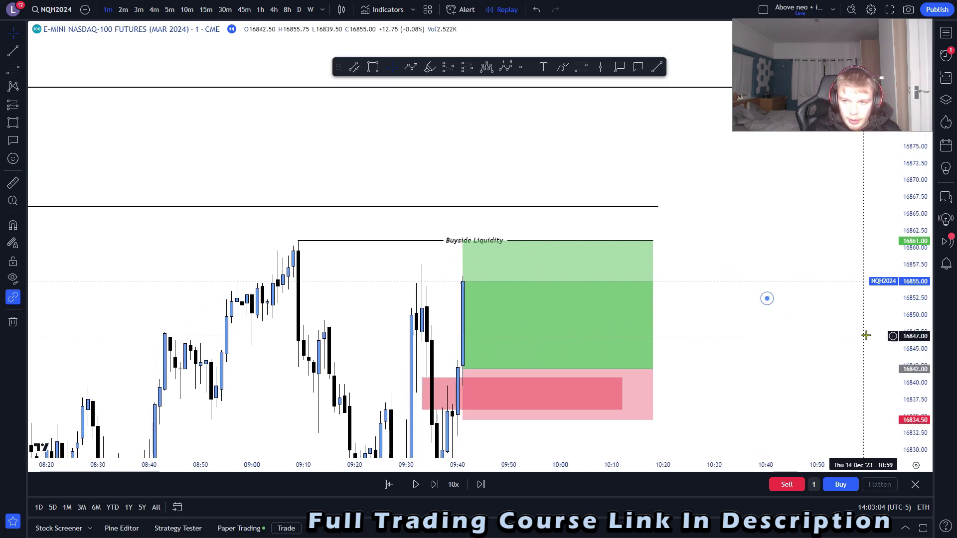
pyautogui.moveTo(915, 333); pyautogui.dragTo(915, 291)
pyautogui.moveTo(838, 328); pyautogui.dragTo(823, 276)
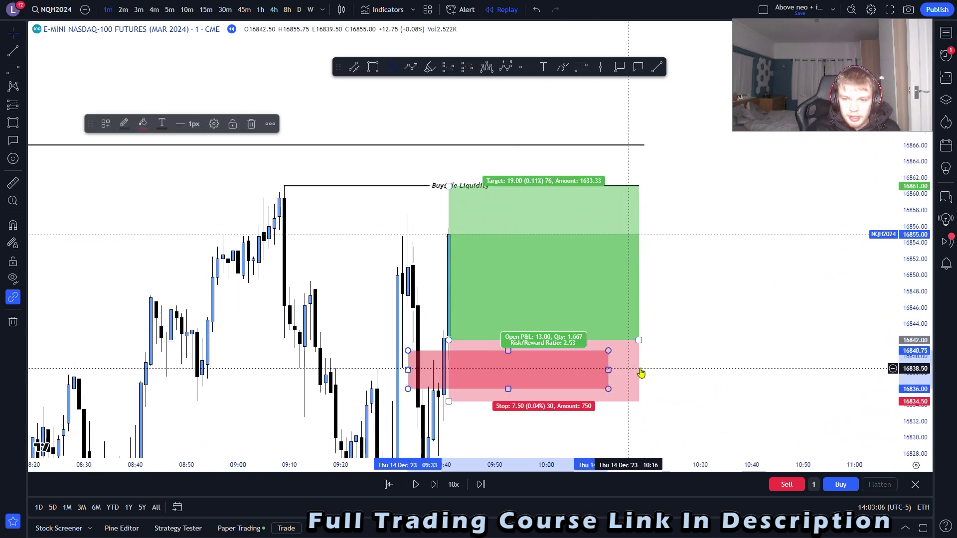
pyautogui.click(717, 353)
# Advance the replay bar by bar to the 09:45 candle
pyautogui.click(434, 485)
pyautogui.click(434, 485)
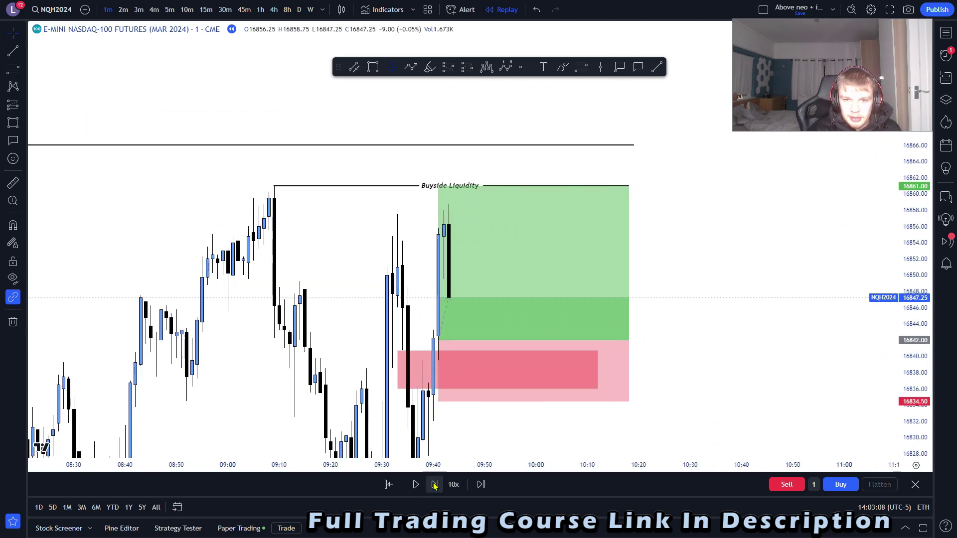
pyautogui.click(434, 485)
pyautogui.click(434, 485)
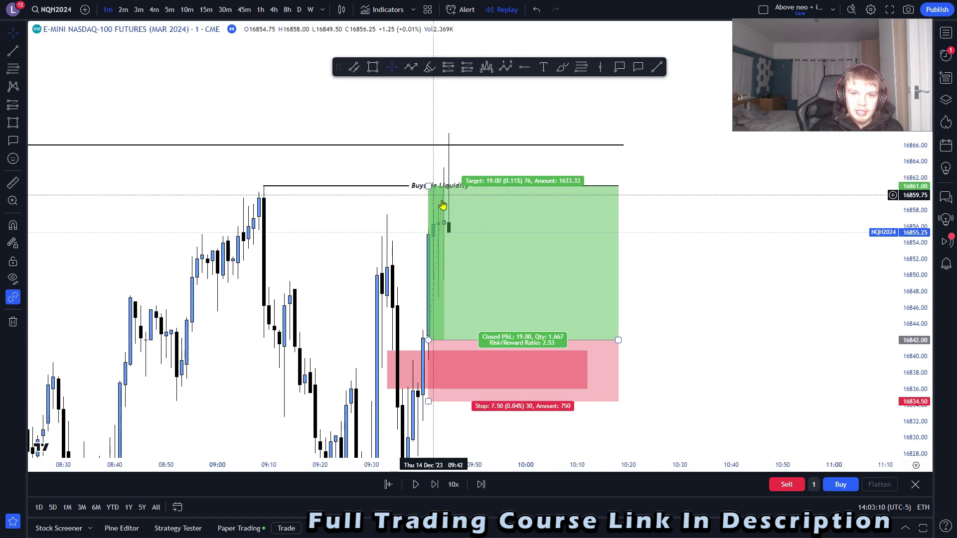
# Raise the long position's target to about 16884, on the uppermost horizontal line
pyautogui.click(428, 188)
pyautogui.click(748, 217)
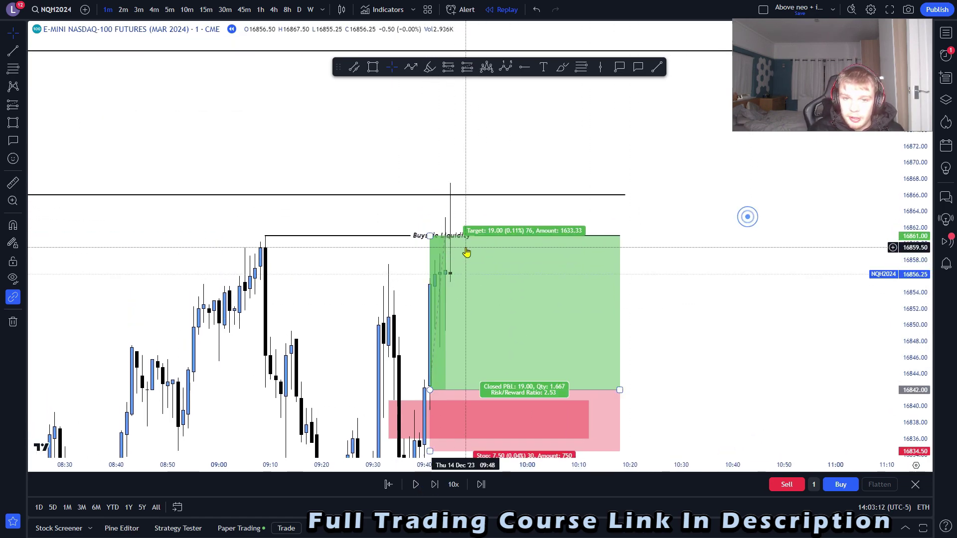
pyautogui.moveTo(432, 235); pyautogui.dragTo(433, 70)
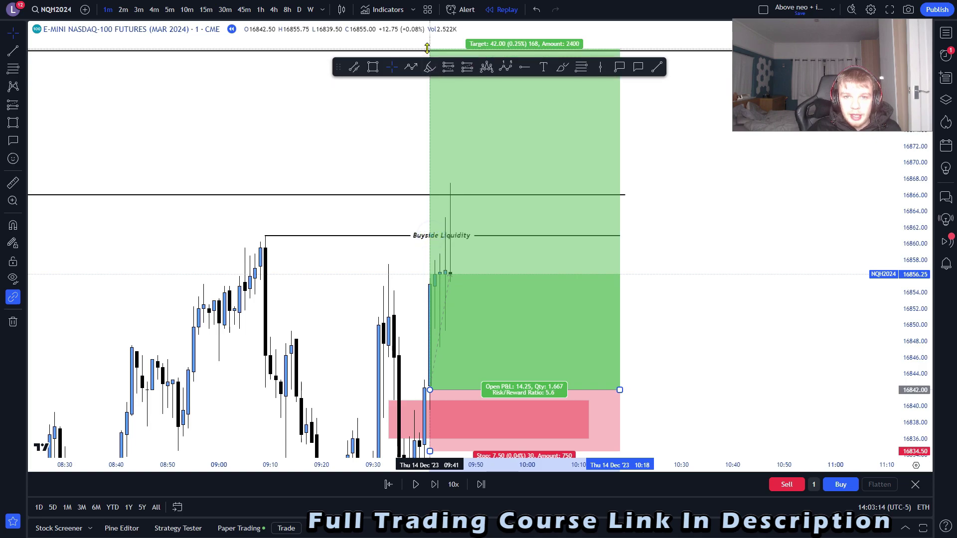
pyautogui.click(717, 184)
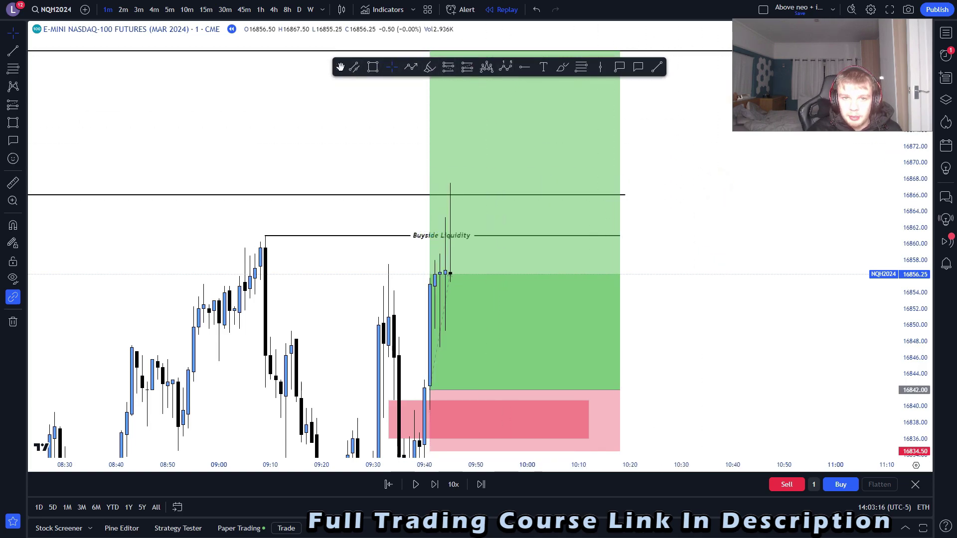
# Move the floating drawing toolbar away from the target zone and raise the long position's stop to 16841.75
pyautogui.moveTo(340, 67); pyautogui.dragTo(50, 41)
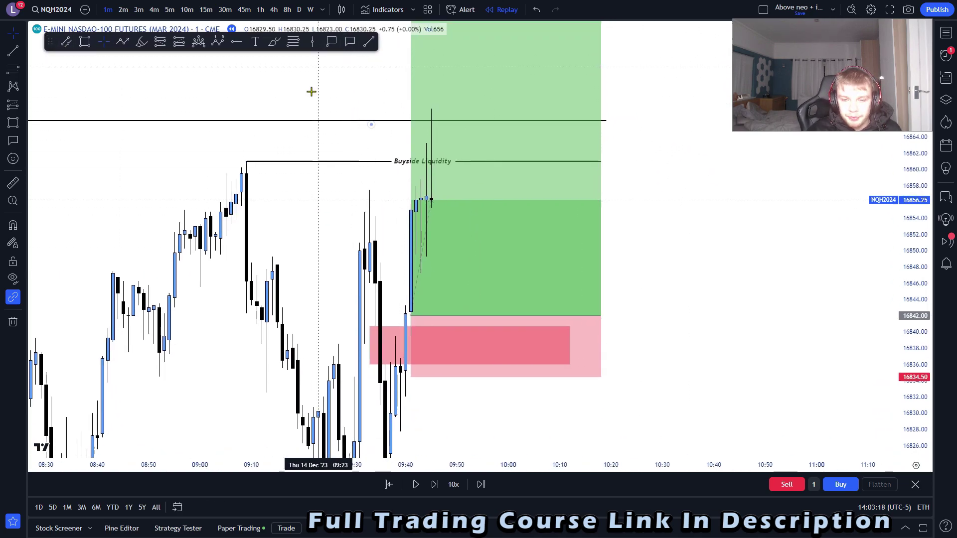
pyautogui.moveTo(412, 376); pyautogui.dragTo(412, 319)
pyautogui.click(589, 408)
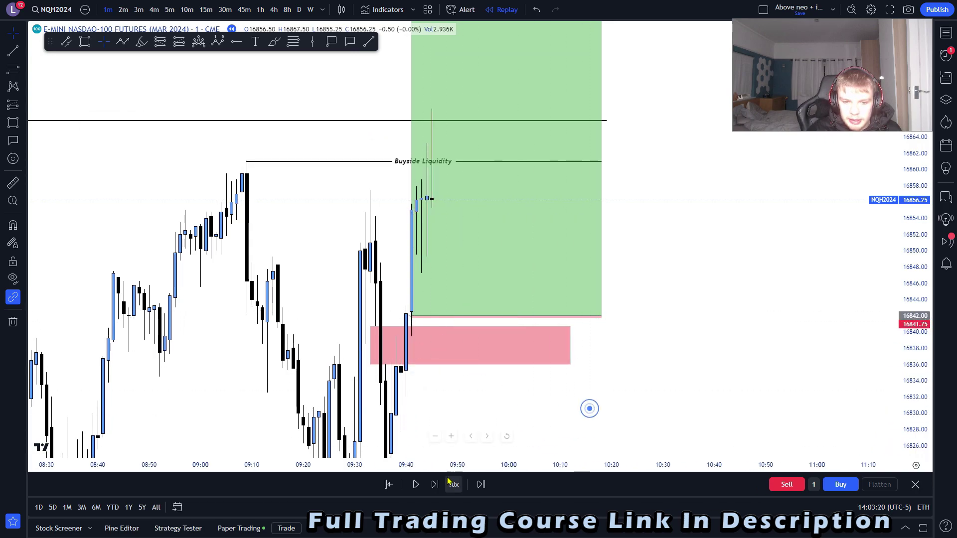
# Advance the replay bar by bar from 09:45 to the 09:51 candle
pyautogui.click(434, 488)
pyautogui.click(433, 488)
pyautogui.click(434, 488)
pyautogui.click(434, 488)
pyautogui.click(433, 489)
pyautogui.click(433, 489)
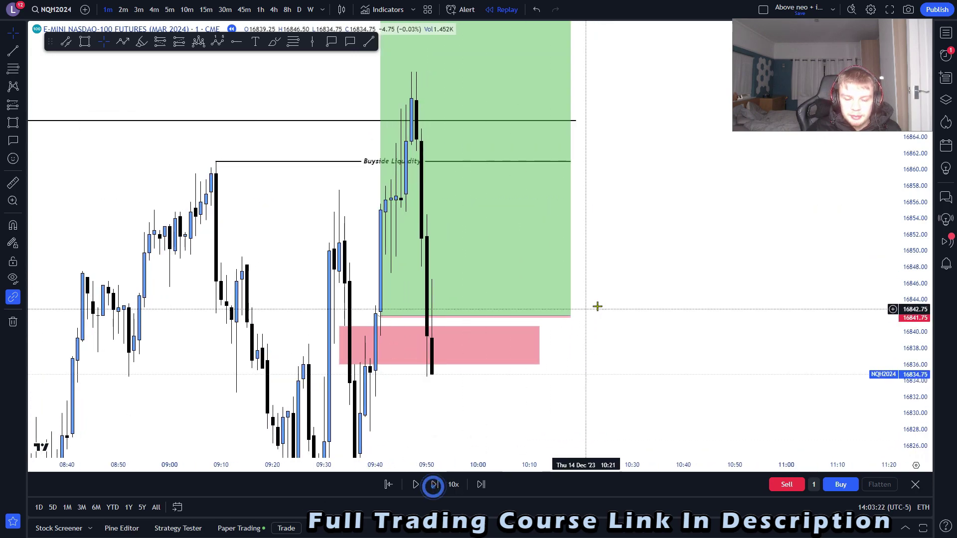
pyautogui.moveTo(605, 286); pyautogui.dragTo(601, 306)
pyautogui.moveTo(905, 238); pyautogui.dragTo(904, 270)
pyautogui.moveTo(789, 286); pyautogui.dragTo(781, 318)
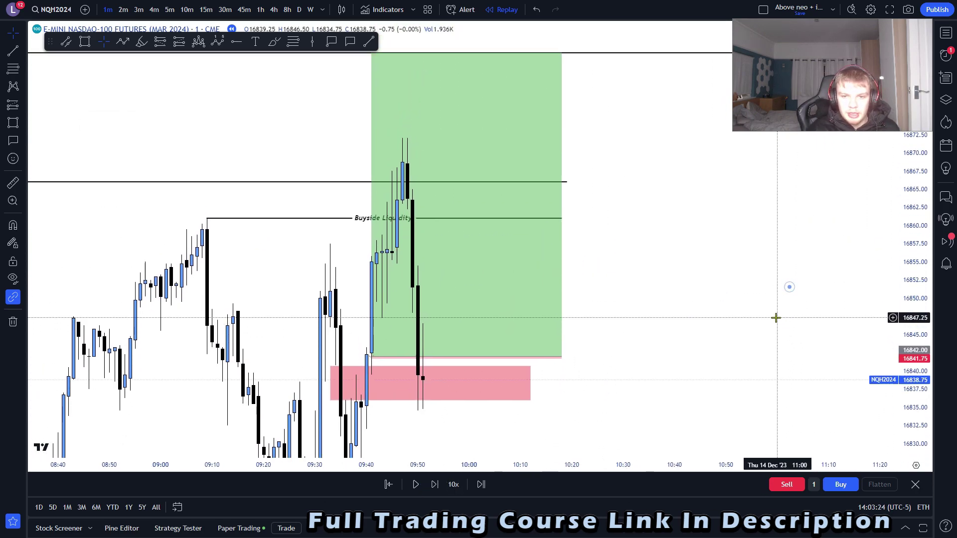
# Delete the long position, the Buyside Liquidity line, the two horizontal lines above it and the pink gap rectangle
pyautogui.click(556, 283)
pyautogui.press('Delete')
pyautogui.click(479, 219)
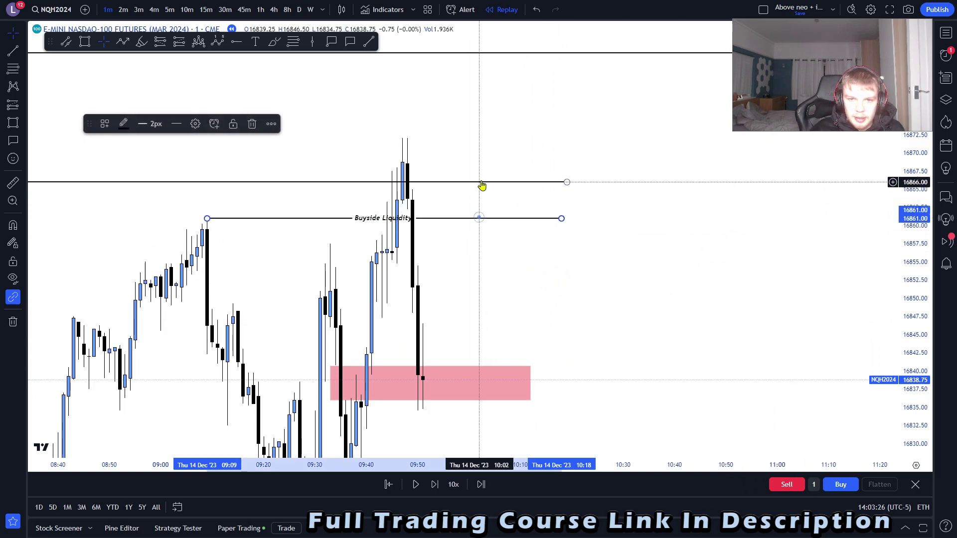
pyautogui.press('Delete')
pyautogui.click(479, 183)
pyautogui.press('Delete')
pyautogui.click(503, 54)
pyautogui.press('Delete')
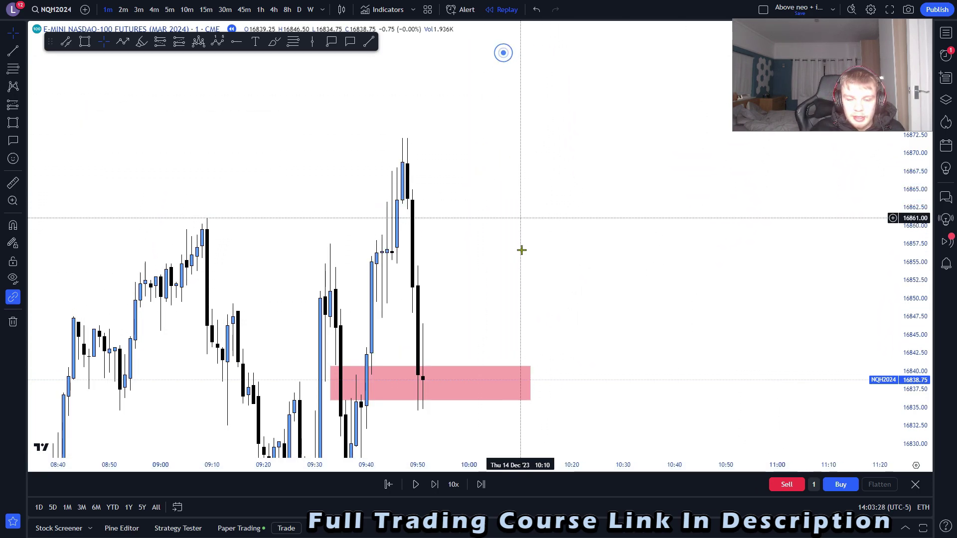
pyautogui.click(525, 378)
pyautogui.press('Delete')
pyautogui.moveTo(567, 366); pyautogui.dragTo(544, 295)
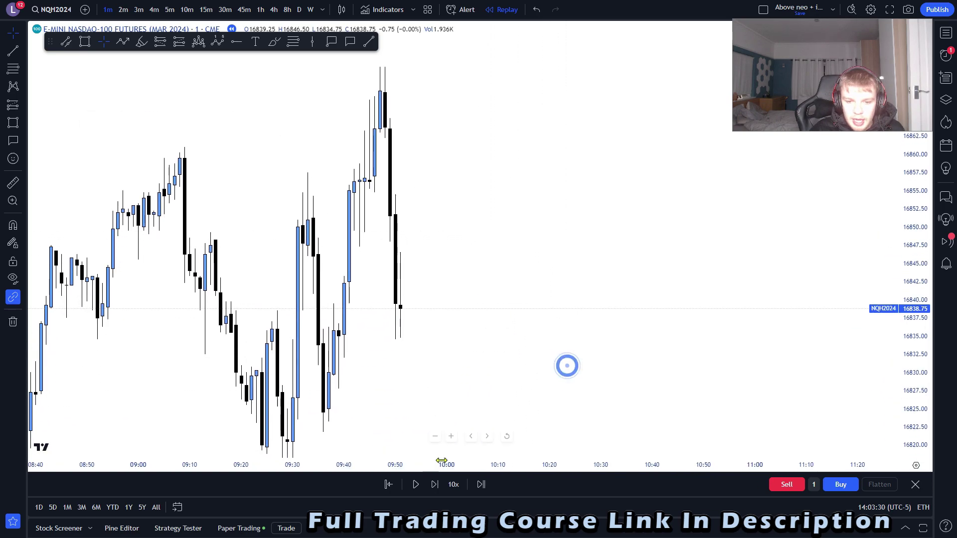
# Play the replay at 10x speed and pause it at about the 10:52 candle
pyautogui.click(419, 486)
pyautogui.click(434, 487)
pyautogui.click(419, 486)
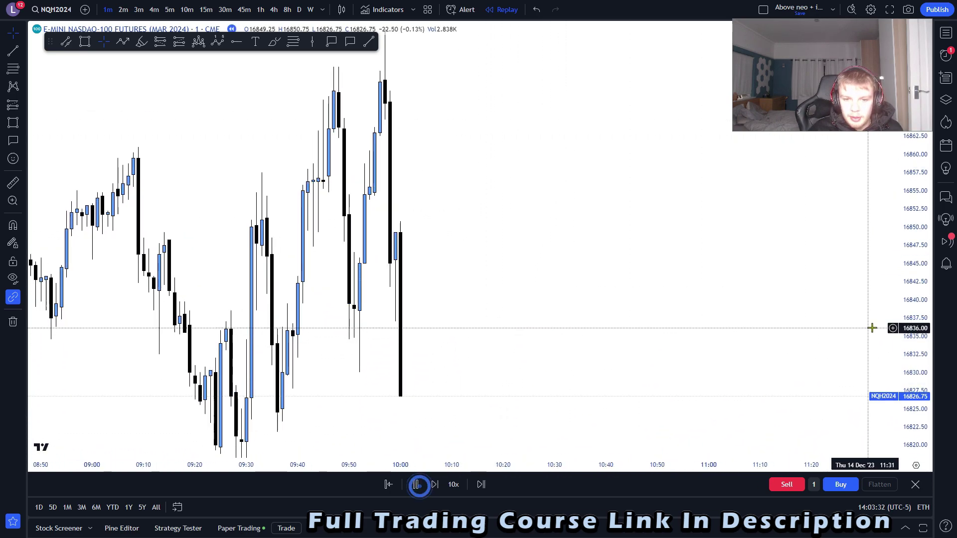
pyautogui.moveTo(914, 292); pyautogui.dragTo(847, 425)
pyautogui.scroll(-5, 638, 380)
pyautogui.scroll(2, 643, 403)
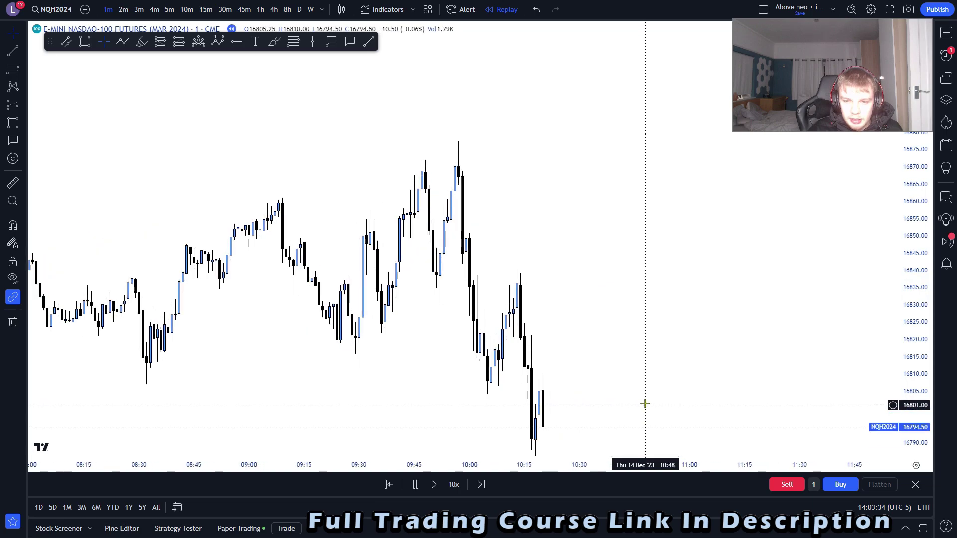
pyautogui.moveTo(645, 396); pyautogui.dragTo(613, 339)
pyautogui.moveTo(913, 331); pyautogui.dragTo(882, 369)
pyautogui.moveTo(775, 359); pyautogui.dragTo(769, 309)
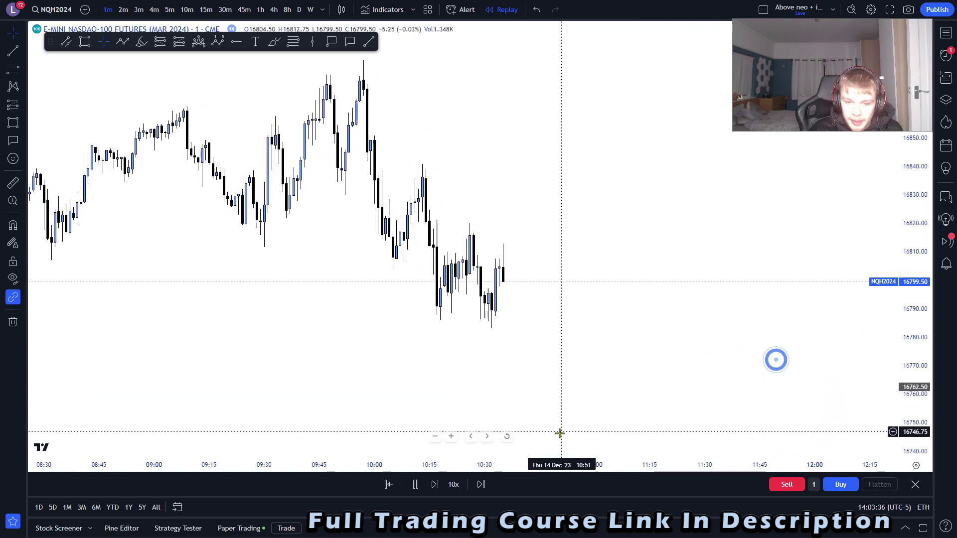
pyautogui.click(416, 484)
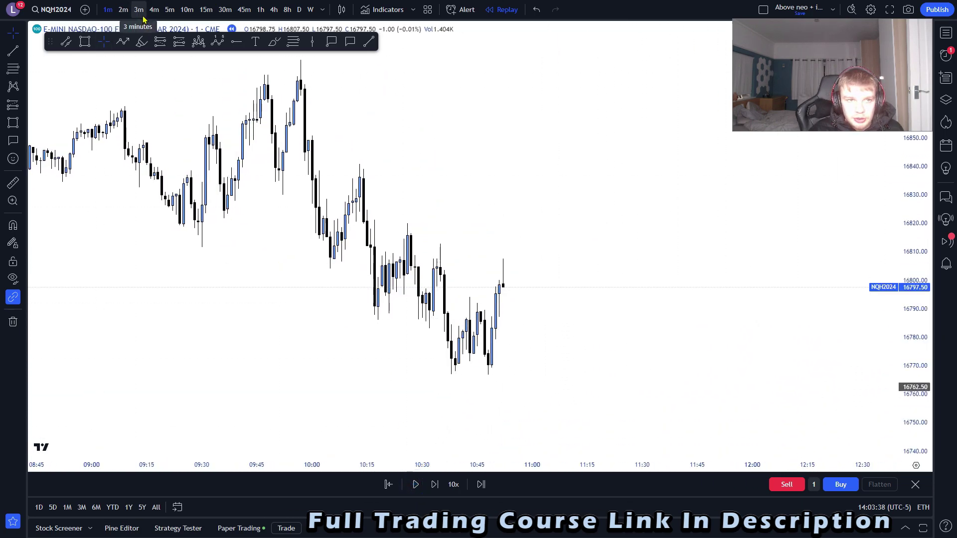
# Switch the chart to the two-minute timeframe and restart the replay from 10:44
pyautogui.click(123, 10)
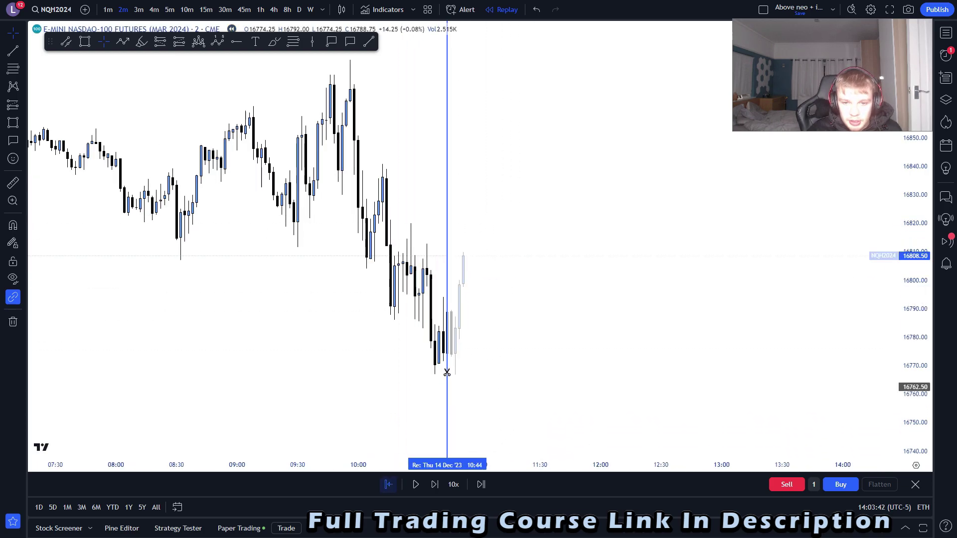
pyautogui.click(447, 373)
pyautogui.click(556, 354)
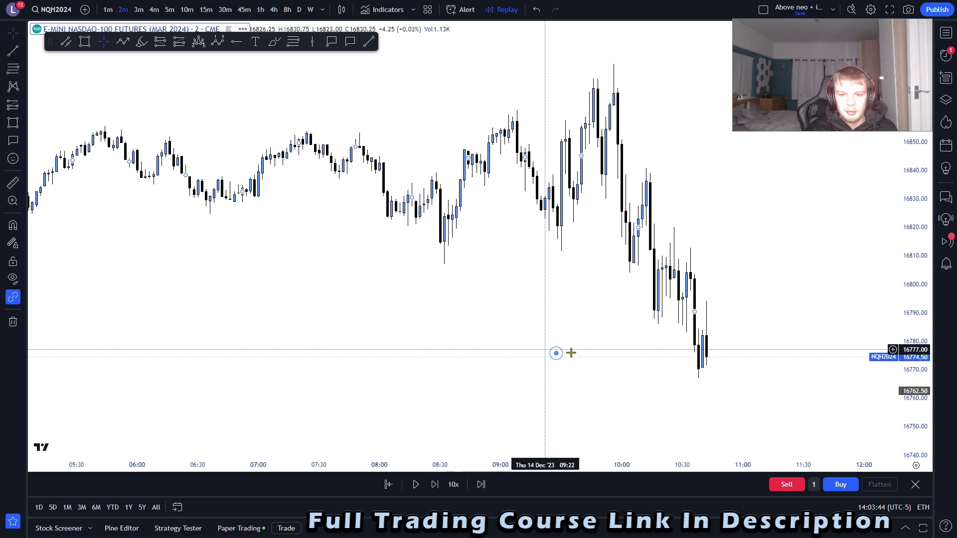
# Examine the morning highs and the decline up to 10:42 on the two-minute chart
pyautogui.moveTo(714, 368); pyautogui.dragTo(597, 357)
pyautogui.moveTo(905, 366); pyautogui.dragTo(904, 300)
pyautogui.moveTo(737, 294); pyautogui.dragTo(717, 313)
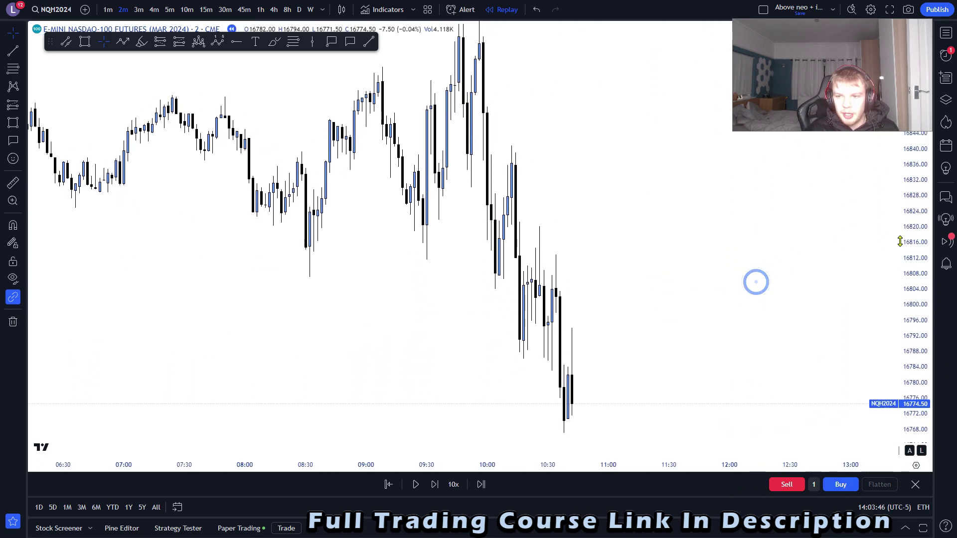
pyautogui.moveTo(901, 242); pyautogui.dragTo(900, 299)
pyautogui.moveTo(735, 304); pyautogui.dragTo(673, 393)
pyautogui.moveTo(595, 124); pyautogui.dragTo(547, 356)
pyautogui.scroll(-5, 549, 216)
pyautogui.moveTo(537, 287); pyautogui.dragTo(552, 203)
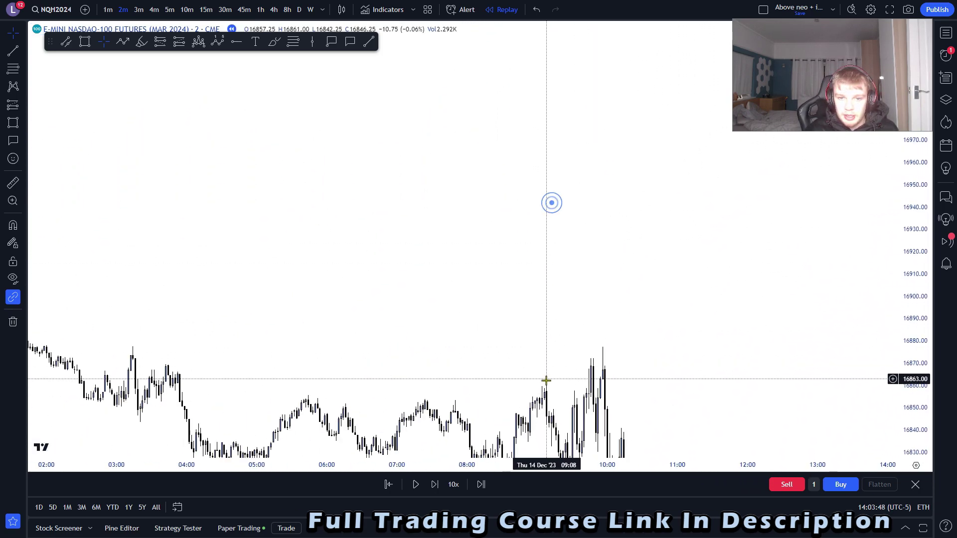
pyautogui.moveTo(547, 367); pyautogui.dragTo(530, 115)
pyautogui.scroll(6, 541, 299)
pyautogui.moveTo(570, 303); pyautogui.dragTo(658, 280)
pyautogui.moveTo(712, 349); pyautogui.dragTo(734, 328)
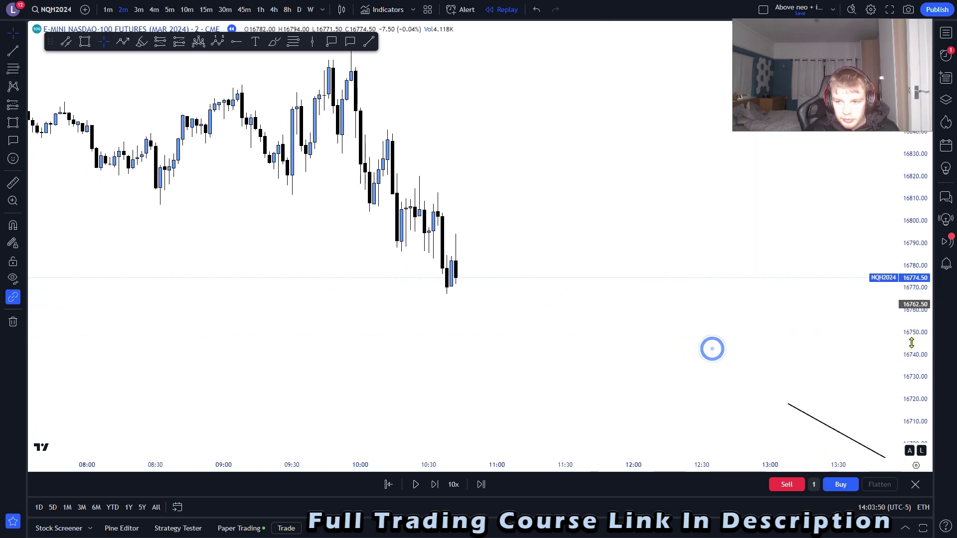
pyautogui.moveTo(912, 343); pyautogui.dragTo(908, 267)
pyautogui.moveTo(598, 222); pyautogui.dragTo(604, 243)
pyautogui.moveTo(507, 348); pyautogui.dragTo(510, 351)
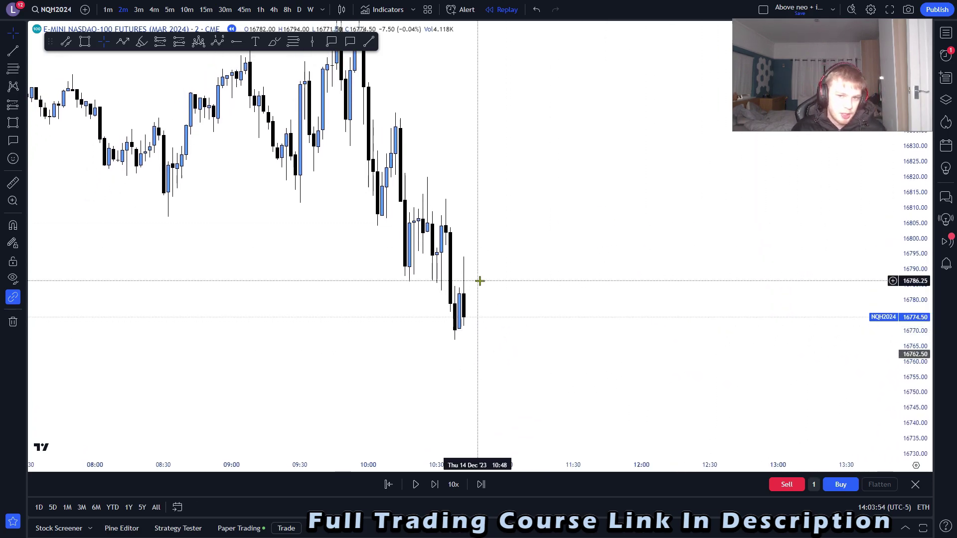
pyautogui.moveTo(485, 274); pyautogui.dragTo(505, 294)
pyautogui.moveTo(558, 247); pyautogui.dragTo(550, 274)
pyautogui.moveTo(917, 269); pyautogui.dragTo(915, 318)
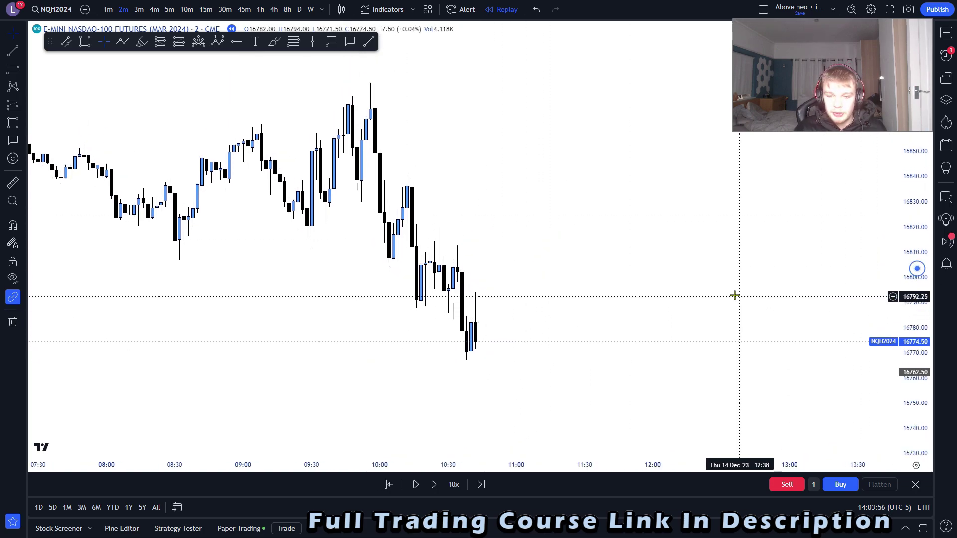
pyautogui.moveTo(729, 290); pyautogui.dragTo(725, 283)
pyautogui.scroll(1, 732, 317)
pyautogui.scroll(-1, 730, 317)
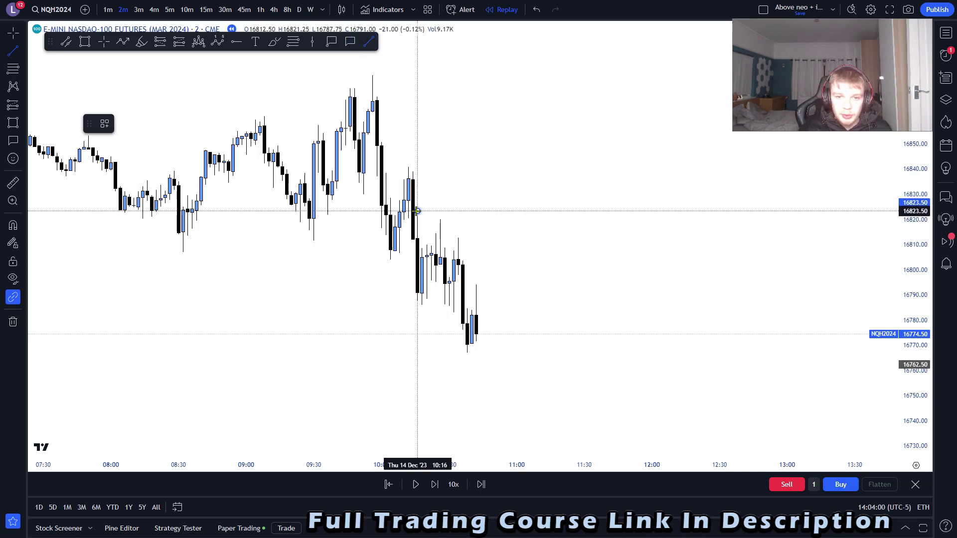
# Draw a descending trend line from 16823.50 at 10:16 down to 16775.25 past the last candle, and delete it again
pyautogui.click(417, 211)
pyautogui.click(543, 332)
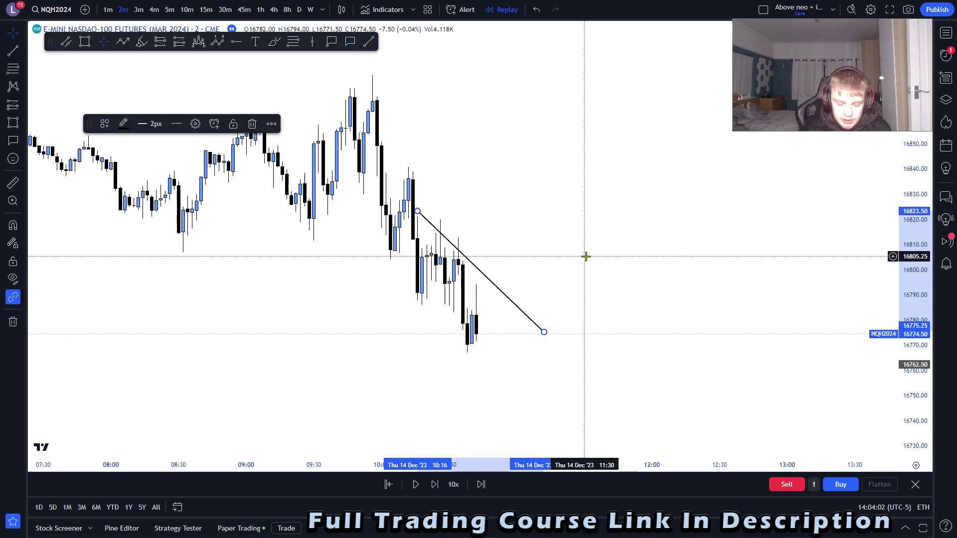
pyautogui.press('Delete')
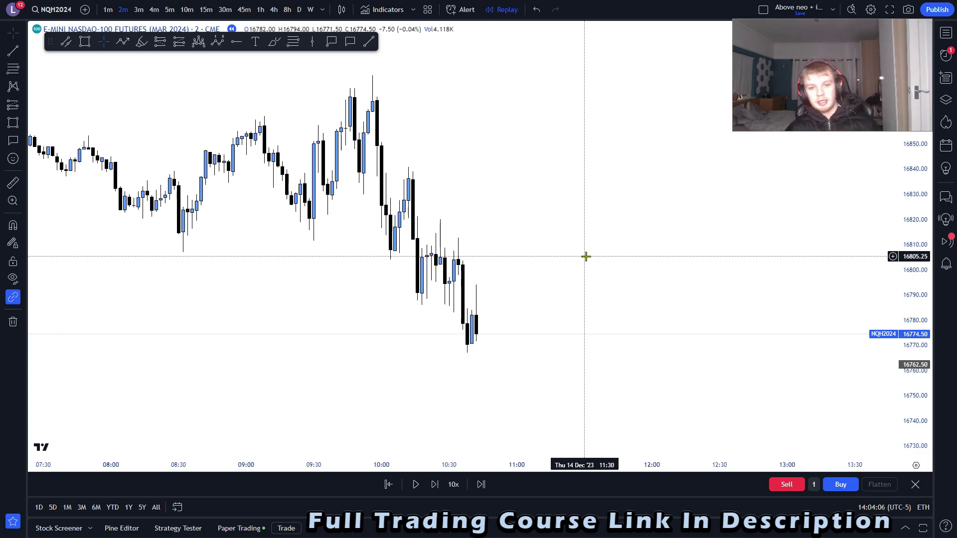
# Switch to the ESH2024 chart and back to NQH2024, and restart its replay from about 10:38 at the large bearish candle
pyautogui.press('Down')
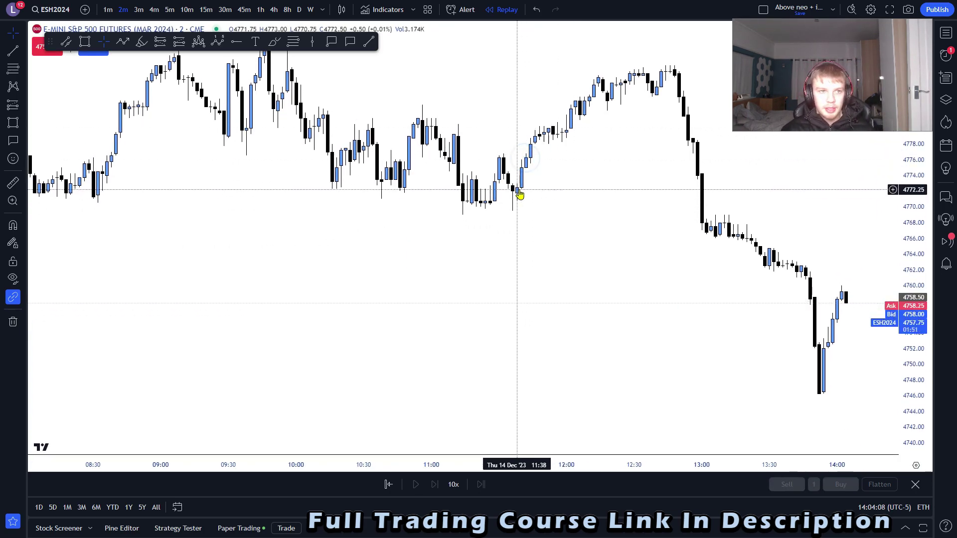
pyautogui.press('Up')
pyautogui.moveTo(665, 254); pyautogui.dragTo(395, 175)
pyautogui.scroll(-3, 395, 175)
pyautogui.moveTo(446, 154); pyautogui.dragTo(521, 346)
pyautogui.moveTo(495, 312); pyautogui.dragTo(517, 333)
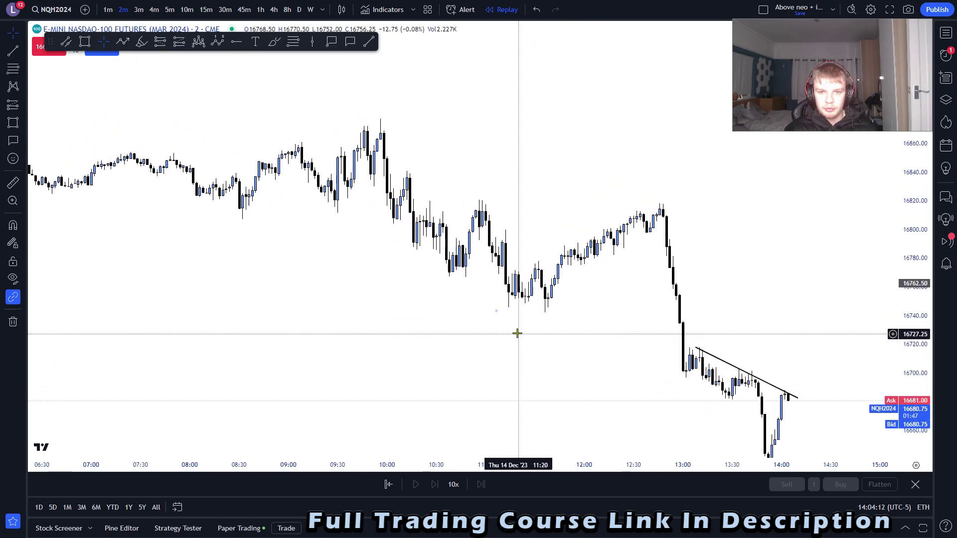
pyautogui.click(505, 346)
pyautogui.click(385, 489)
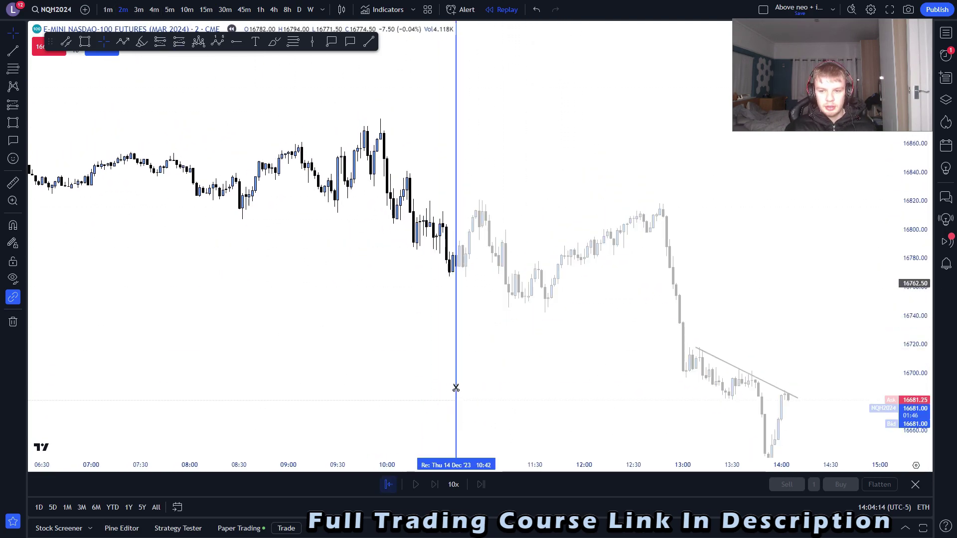
pyautogui.click(448, 291)
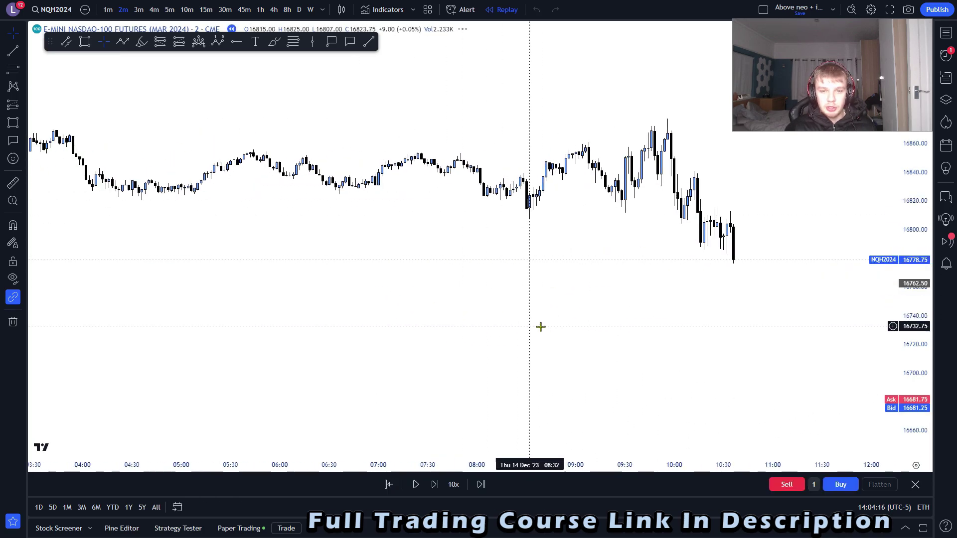
# Advance the replay by three two-minute candles past the large bearish candle
pyautogui.moveTo(910, 318); pyautogui.dragTo(911, 210)
pyautogui.moveTo(749, 251); pyautogui.dragTo(640, 177)
pyautogui.moveTo(914, 269); pyautogui.dragTo(915, 409)
pyautogui.scroll(1, 526, 297)
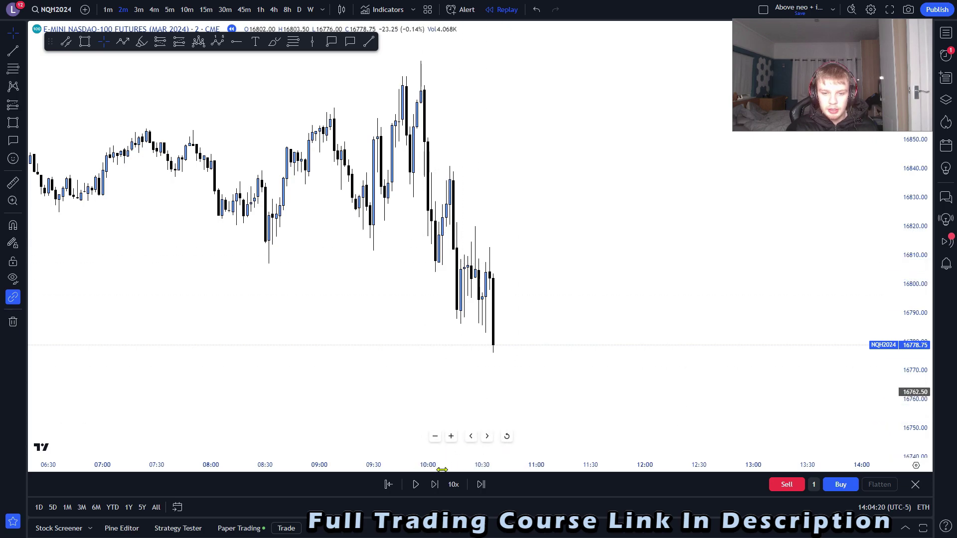
pyautogui.click(434, 487)
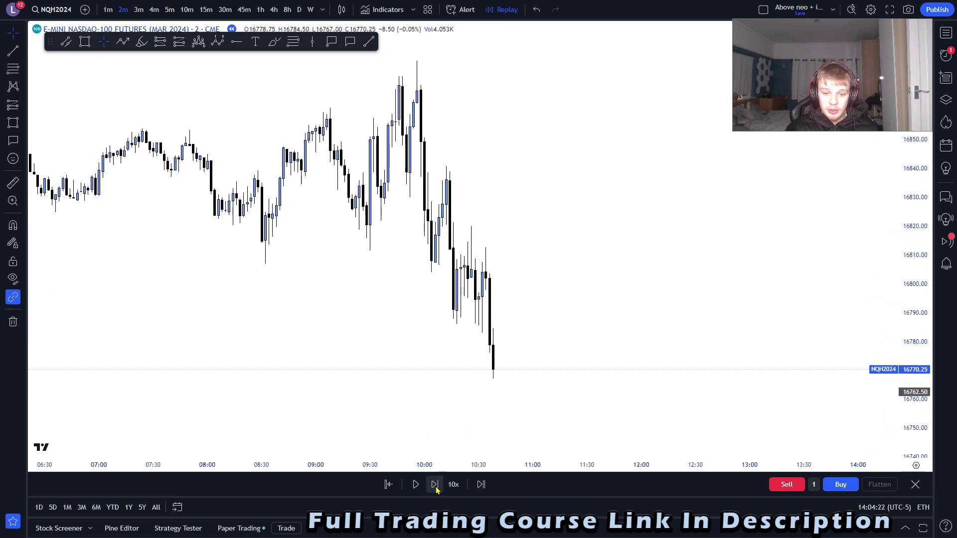
pyautogui.click(434, 486)
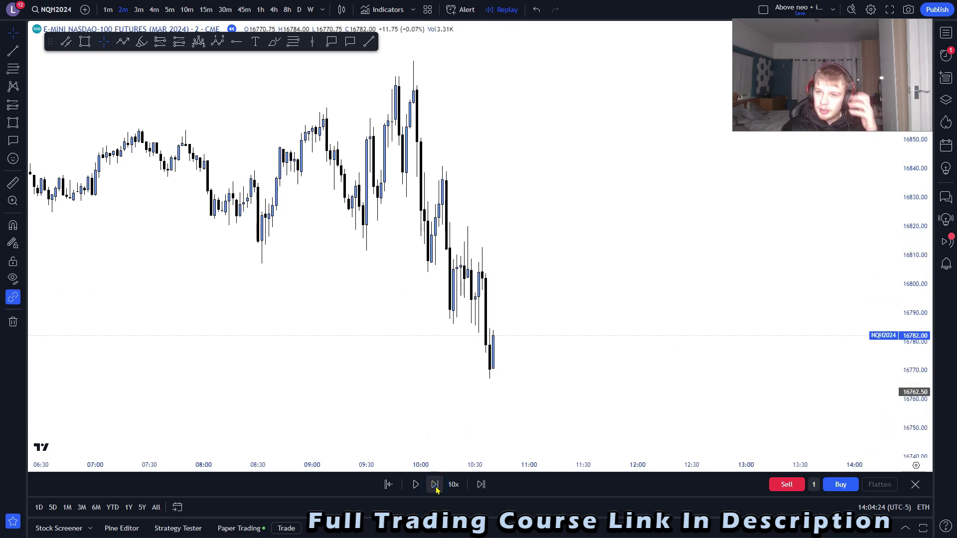
pyautogui.click(434, 485)
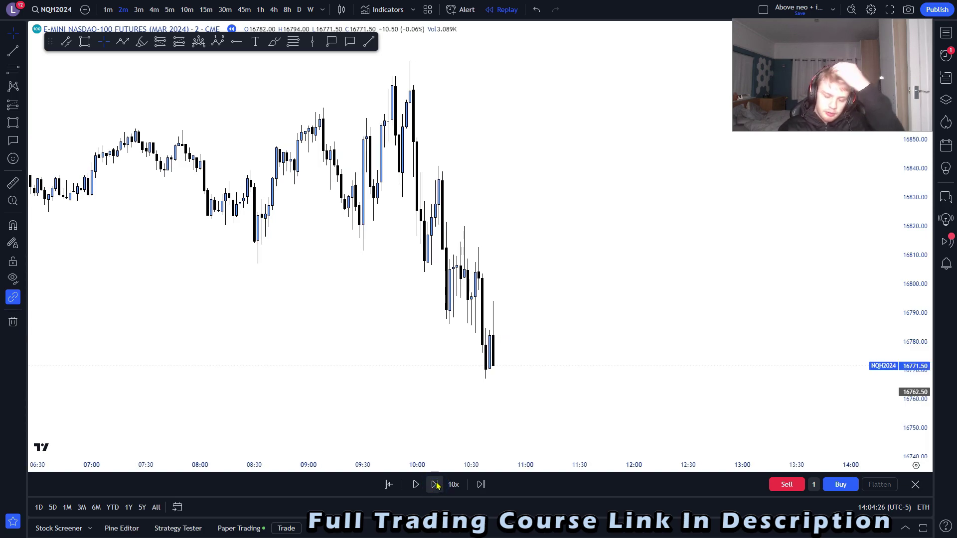
# Draw a red rectangle over the gap in the large bearish candle, from about 16798 to 16785, spanning about 10:34 to 11:30
pyautogui.moveTo(564, 343); pyautogui.dragTo(523, 318)
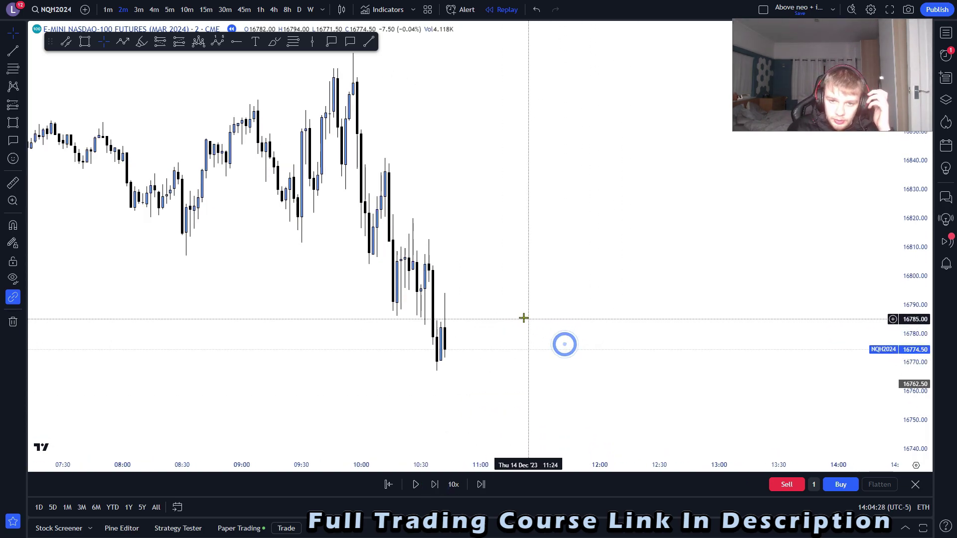
pyautogui.click(429, 283)
pyautogui.click(435, 320)
pyautogui.moveTo(436, 302); pyautogui.dragTo(540, 309)
pyautogui.click(608, 343)
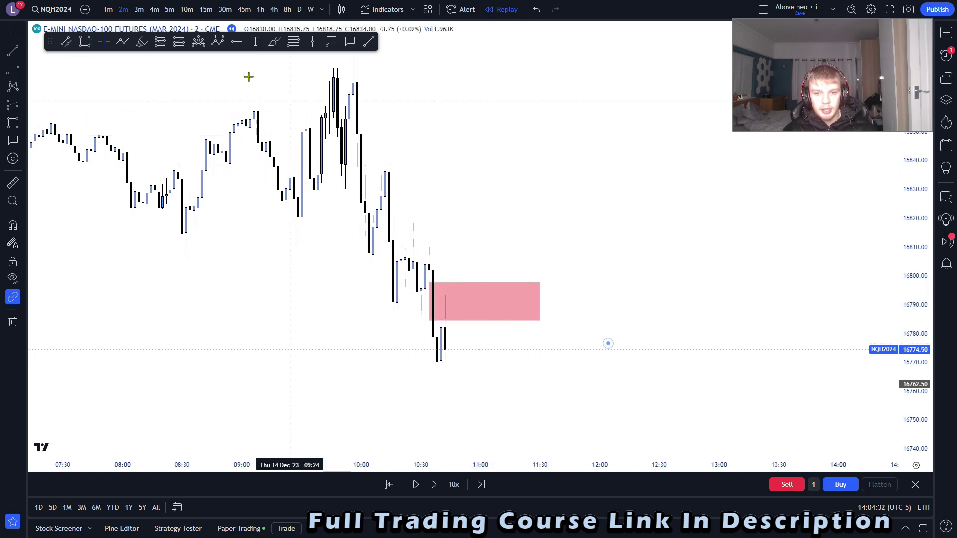
# Check the red zone on the three-minute timeframe, return to two minutes, and advance the replay by one candle
pyautogui.click(139, 10)
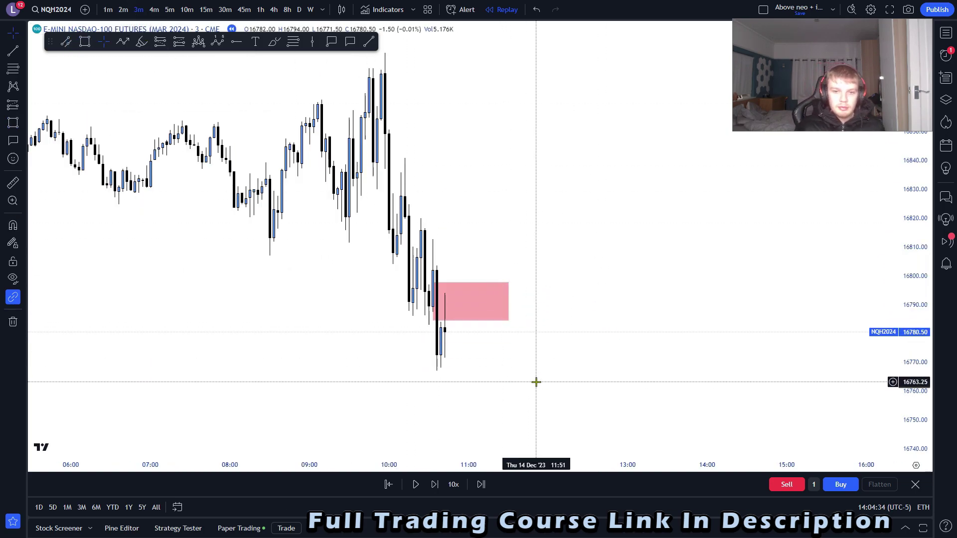
pyautogui.click(121, 9)
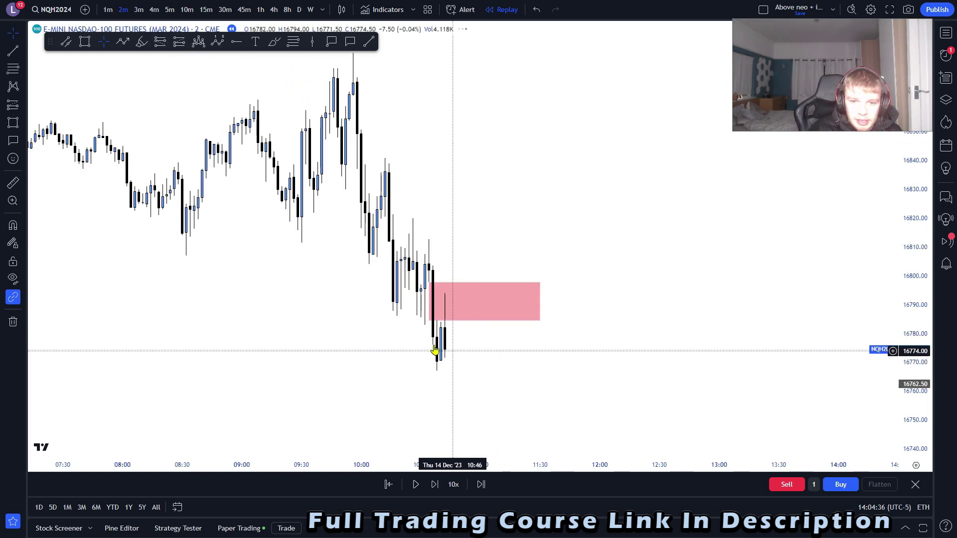
pyautogui.moveTo(653, 316); pyautogui.dragTo(651, 318)
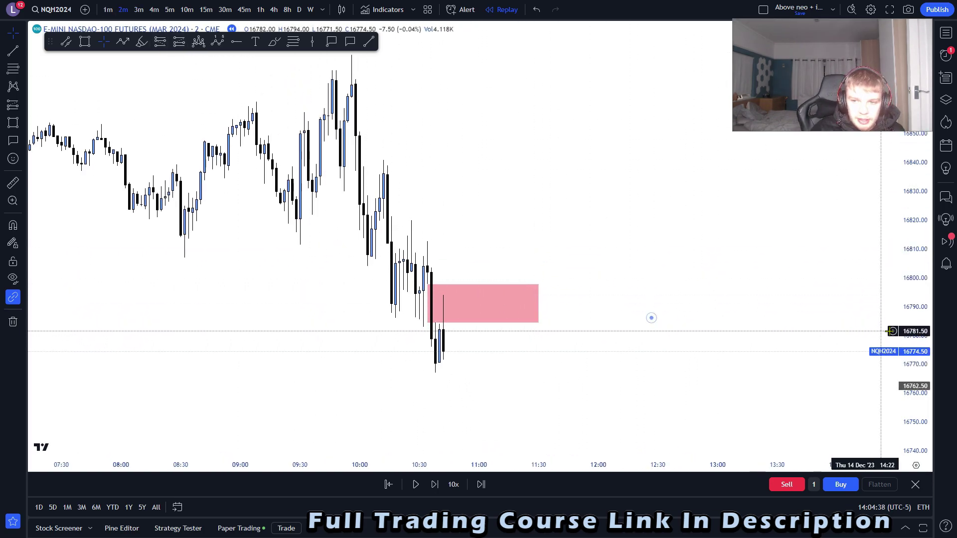
pyautogui.scroll(1, 747, 336)
pyautogui.moveTo(744, 338); pyautogui.dragTo(750, 329)
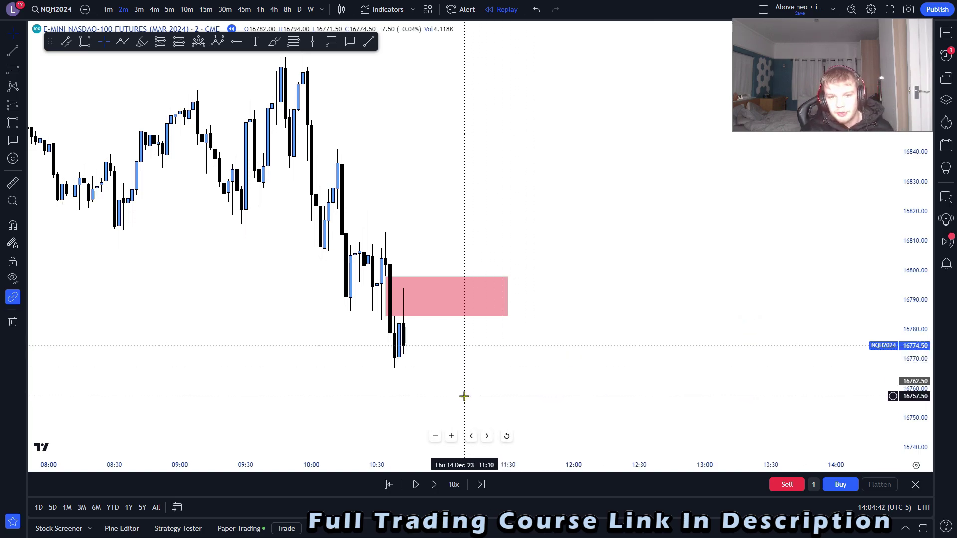
pyautogui.moveTo(475, 364); pyautogui.dragTo(516, 348)
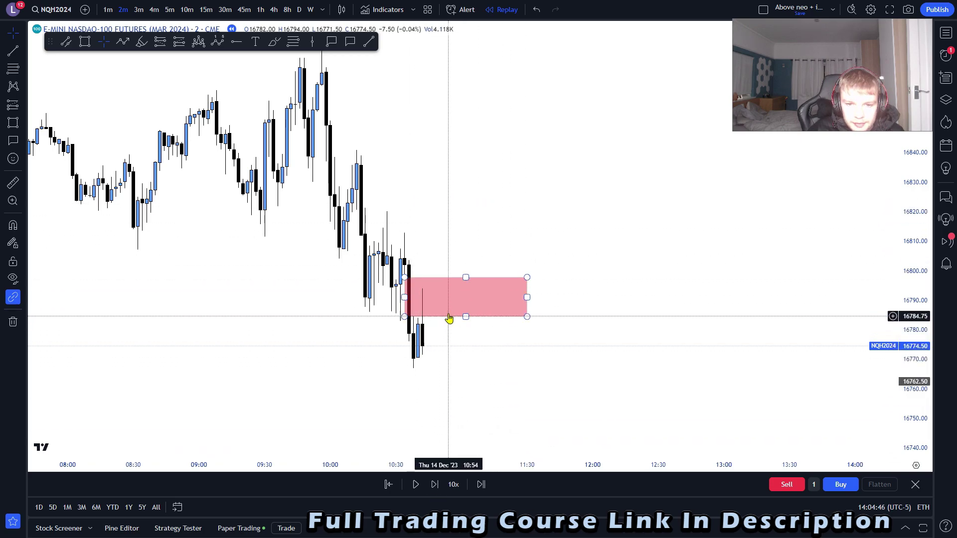
pyautogui.click(545, 316)
pyautogui.click(437, 487)
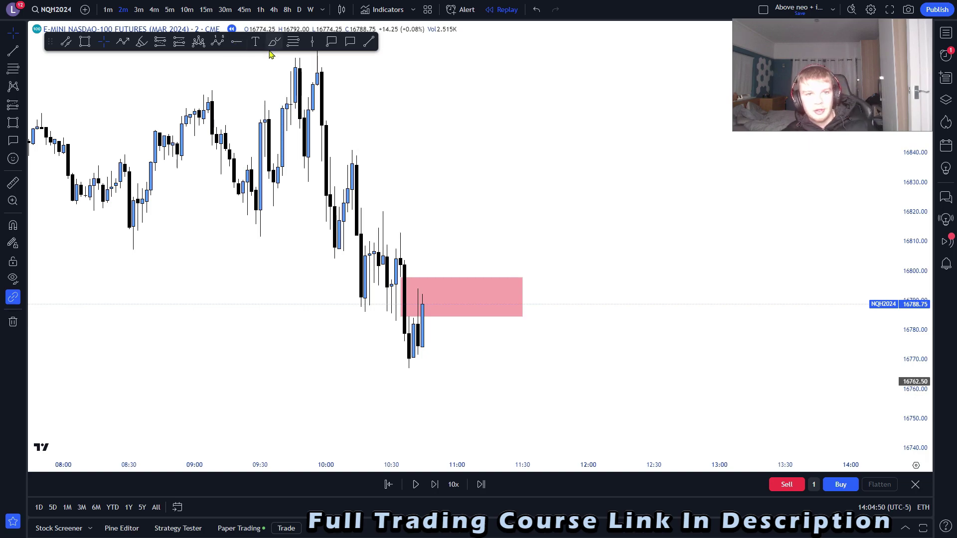
# Draw a horizontal line from the 10:34 high at about 16813 to 11:32
pyautogui.click(404, 232)
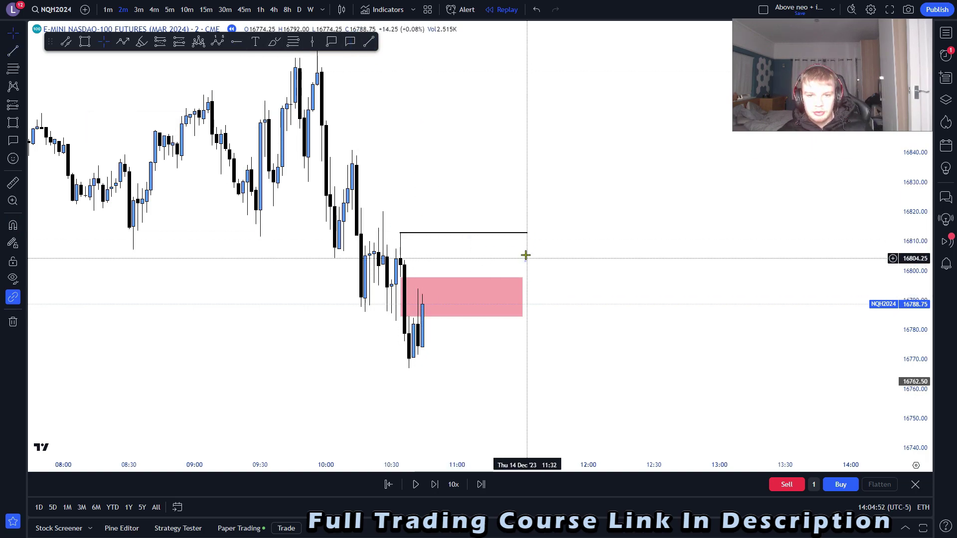
pyautogui.click(527, 233)
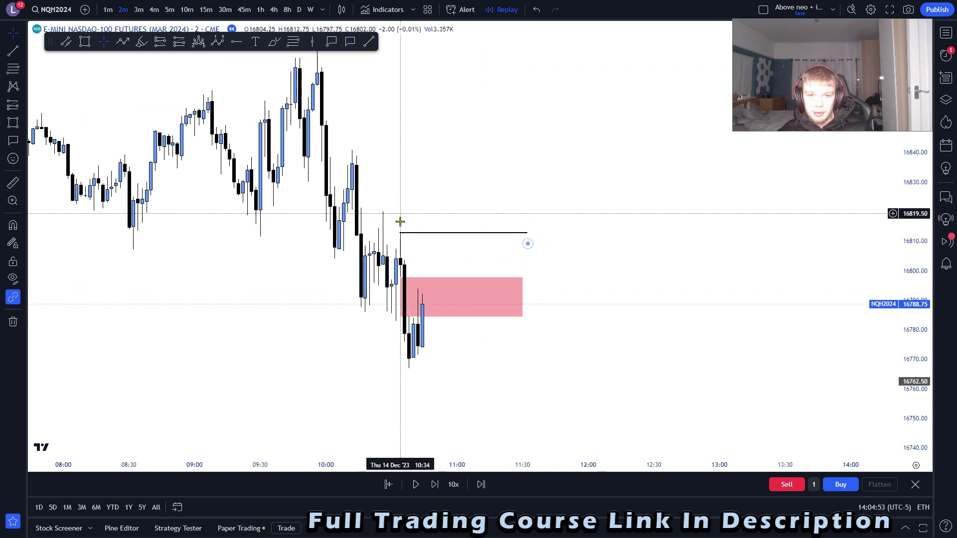
pyautogui.click(500, 243)
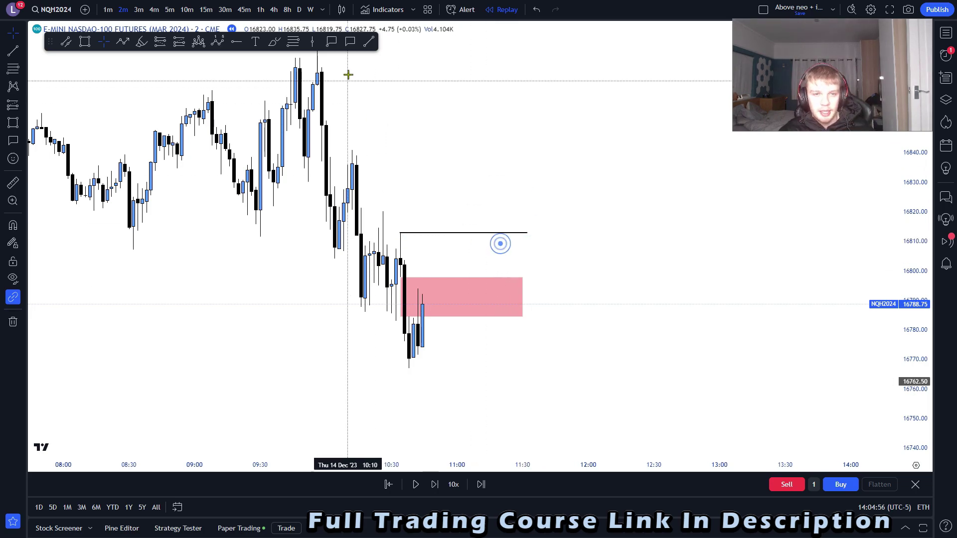
# Draw a horizontal line from the 10:26 high at 16820.00 to about 11:30, and delete the line at the 10:34 high
pyautogui.click(370, 43)
pyautogui.click(381, 202)
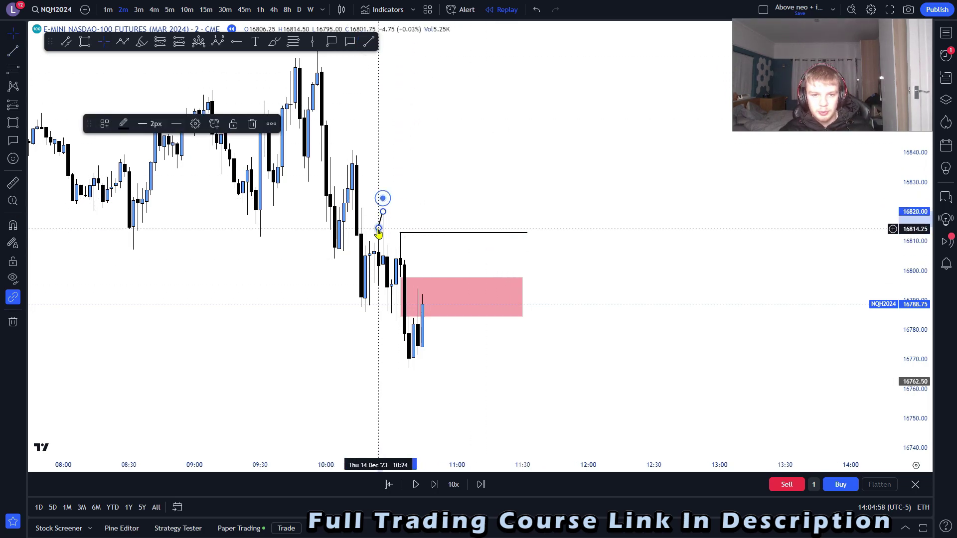
pyautogui.click(524, 211)
pyautogui.click(527, 233)
pyautogui.press('Delete')
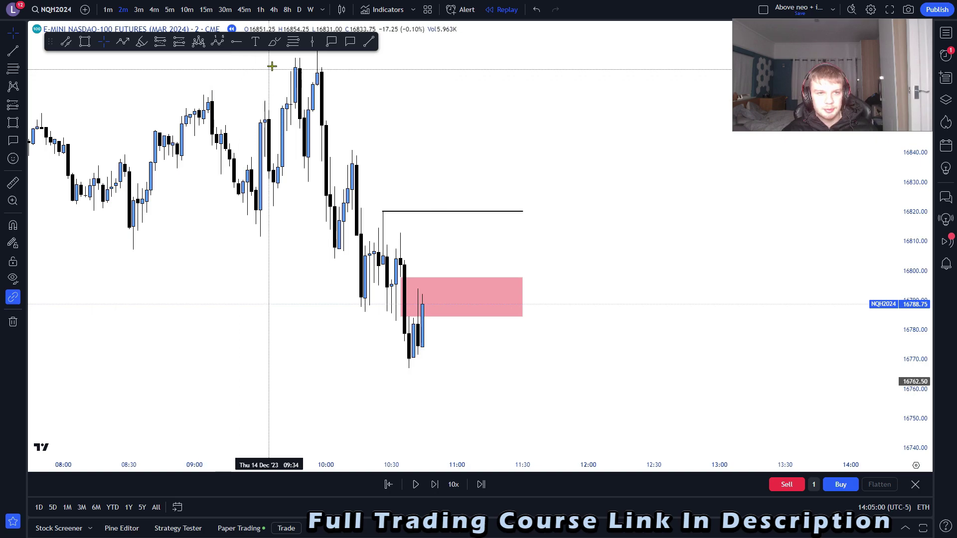
# Switch to the five-minute timeframe and draw a second red rectangle from about 16820 to 16810, spanning about 10:10 to 12:00
pyautogui.click(170, 9)
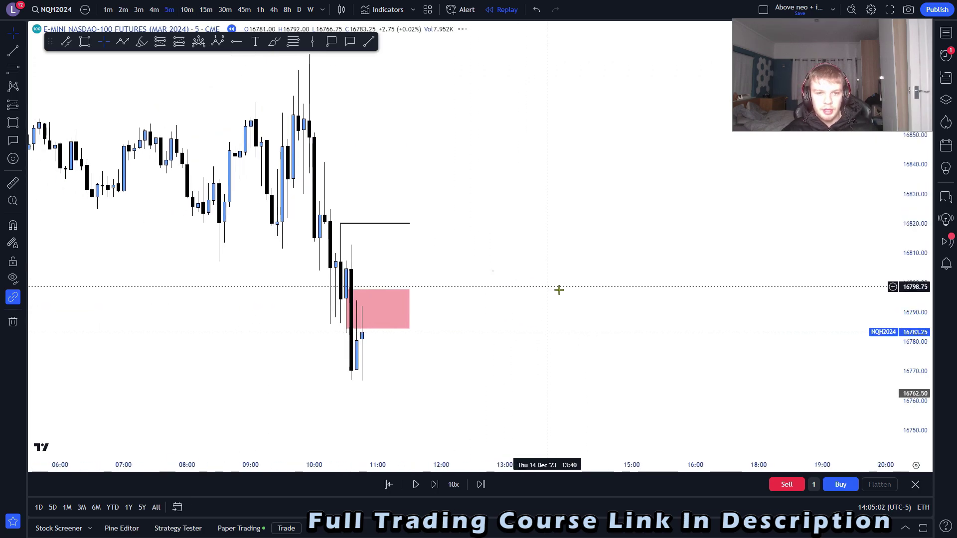
pyautogui.moveTo(903, 300); pyautogui.dragTo(903, 324)
pyautogui.moveTo(564, 241); pyautogui.dragTo(687, 269)
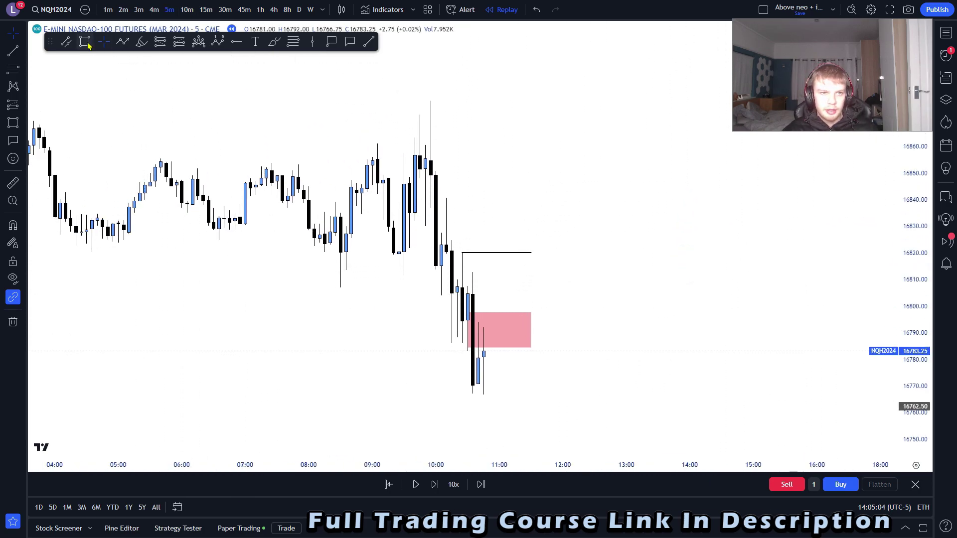
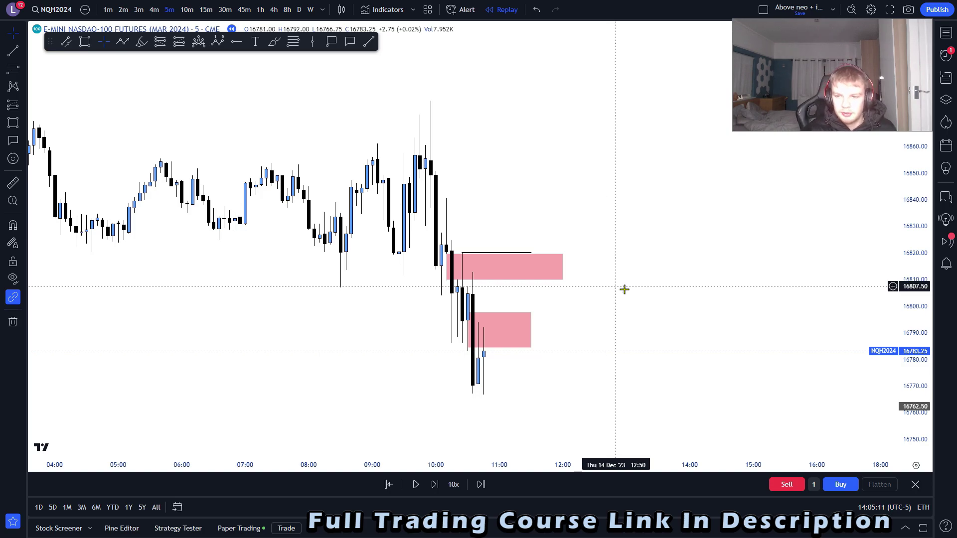
# Examine the two red zones and the recent decline on the five-minute chart
pyautogui.moveTo(917, 340); pyautogui.dragTo(902, 317)
pyautogui.scroll(1, 643, 309)
pyautogui.moveTo(624, 309); pyautogui.dragTo(658, 303)
pyautogui.moveTo(901, 310); pyautogui.dragTo(880, 263)
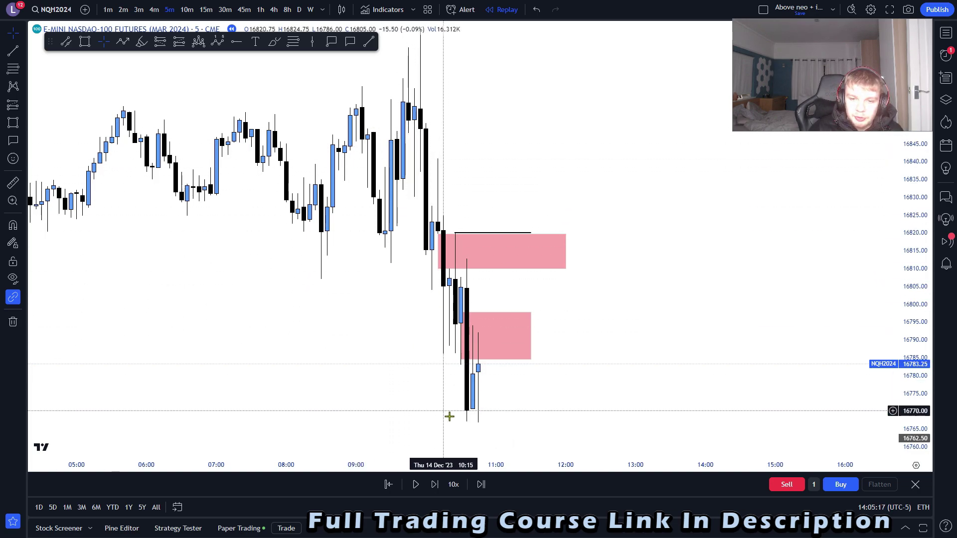
pyautogui.scroll(1, 724, 324)
pyautogui.moveTo(600, 284); pyautogui.dragTo(601, 284)
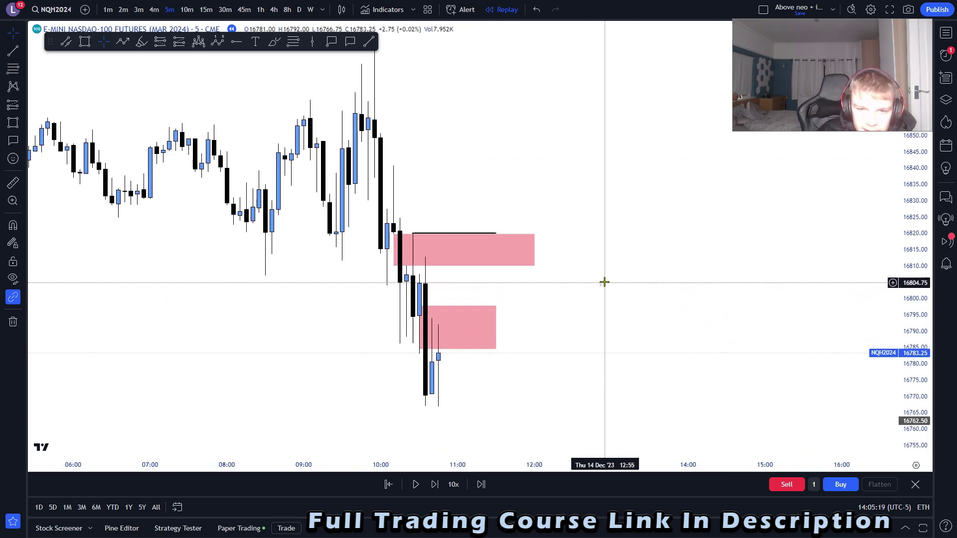
pyautogui.click(459, 265)
pyautogui.click(574, 264)
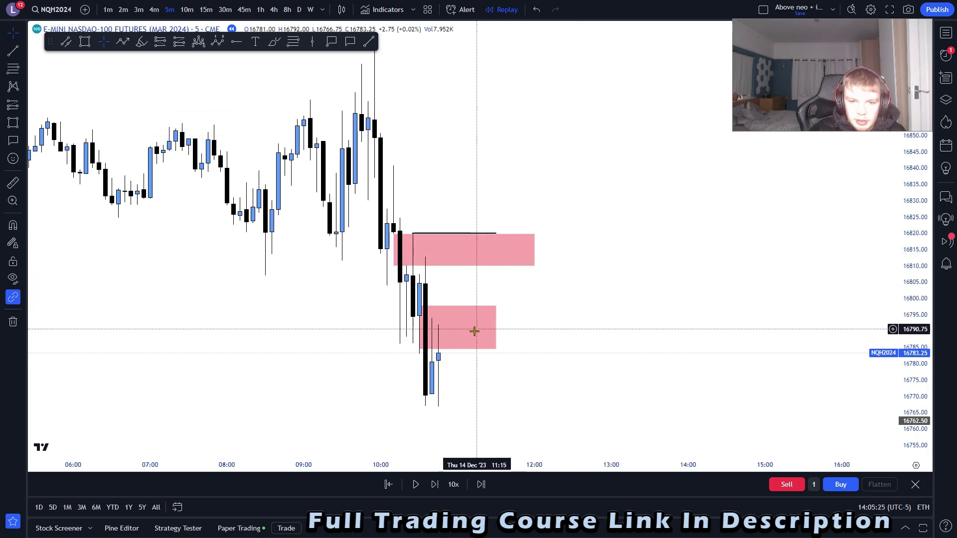
pyautogui.click(450, 312)
pyautogui.click(540, 337)
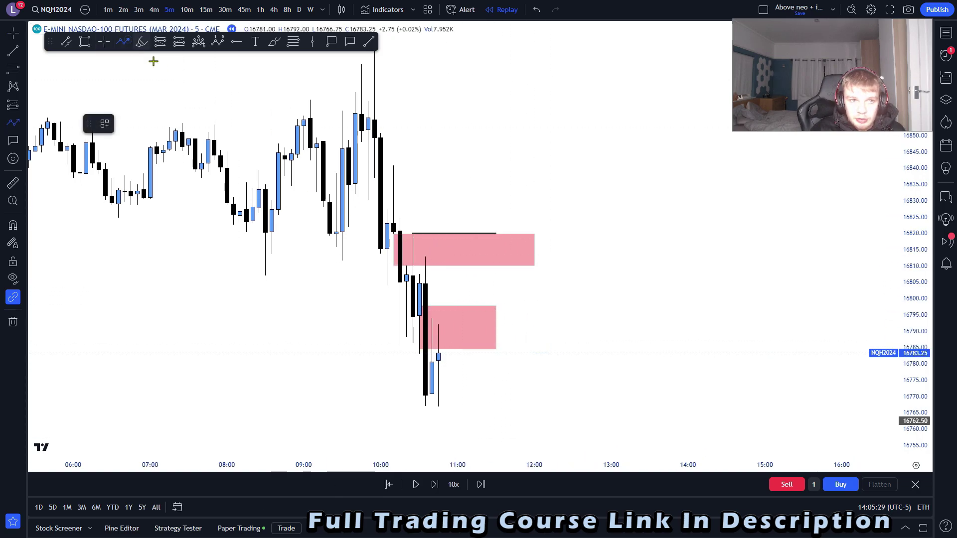
# Draw an arrow path inside the upper red zone pointing back to the 10:20 candle, and delete it
pyautogui.click(451, 251)
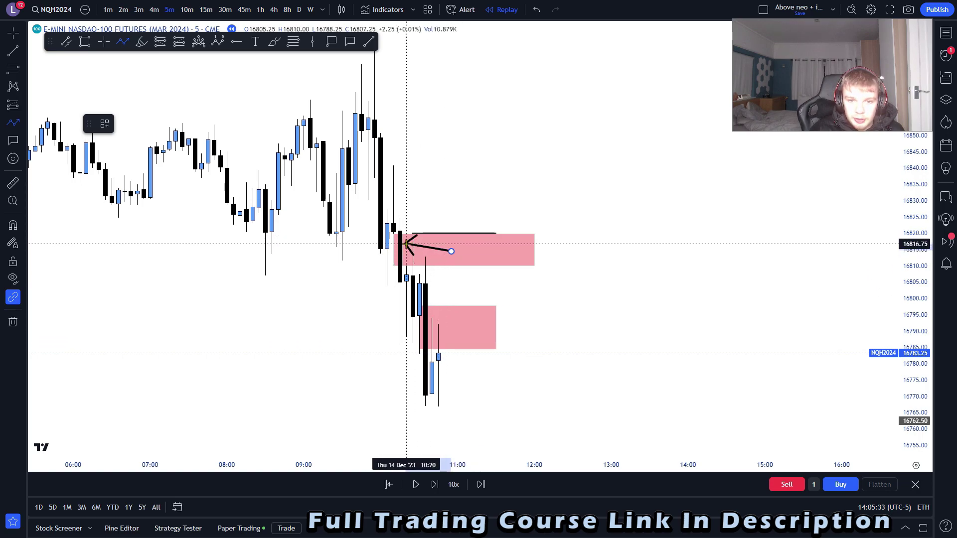
pyautogui.click(527, 389)
pyautogui.click(525, 389)
pyautogui.press('Delete')
# Return to the two-minute timeframe and advance the replay by four candles to 10:52
pyautogui.moveTo(484, 204); pyautogui.dragTo(486, 212)
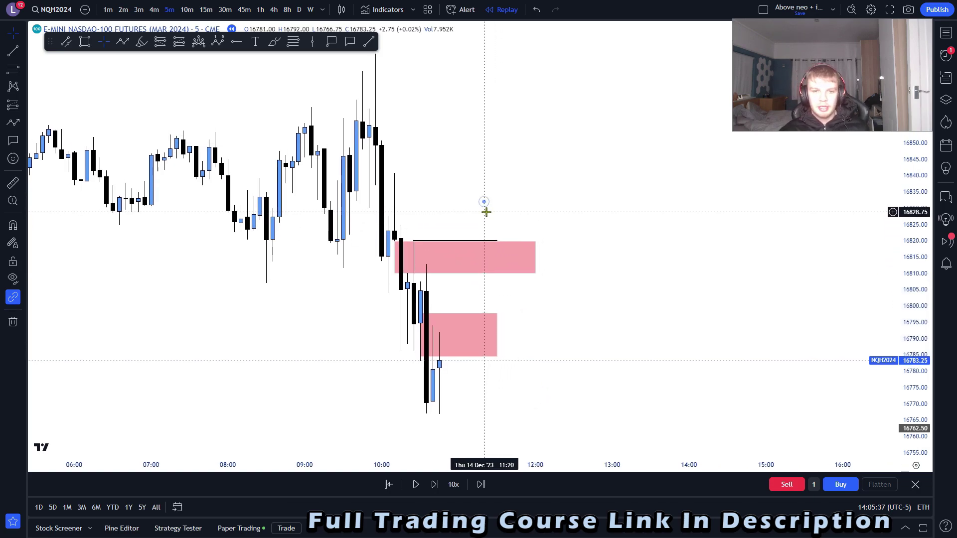
pyautogui.moveTo(490, 112); pyautogui.dragTo(484, 189)
pyautogui.moveTo(915, 349); pyautogui.dragTo(915, 327)
pyautogui.moveTo(811, 317); pyautogui.dragTo(809, 261)
pyautogui.click(109, 10)
pyautogui.press('2')
pyautogui.press('Return')
pyautogui.scroll(2, 531, 336)
pyautogui.click(436, 484)
pyautogui.click(435, 485)
pyautogui.click(436, 484)
pyautogui.click(435, 484)
# Place a long position at 10:52 with entry 16798.75, stop 16783.50 and target 16820.75
pyautogui.moveTo(443, 334); pyautogui.dragTo(451, 354)
pyautogui.moveTo(915, 376); pyautogui.dragTo(915, 331)
pyautogui.moveTo(715, 364); pyautogui.dragTo(746, 329)
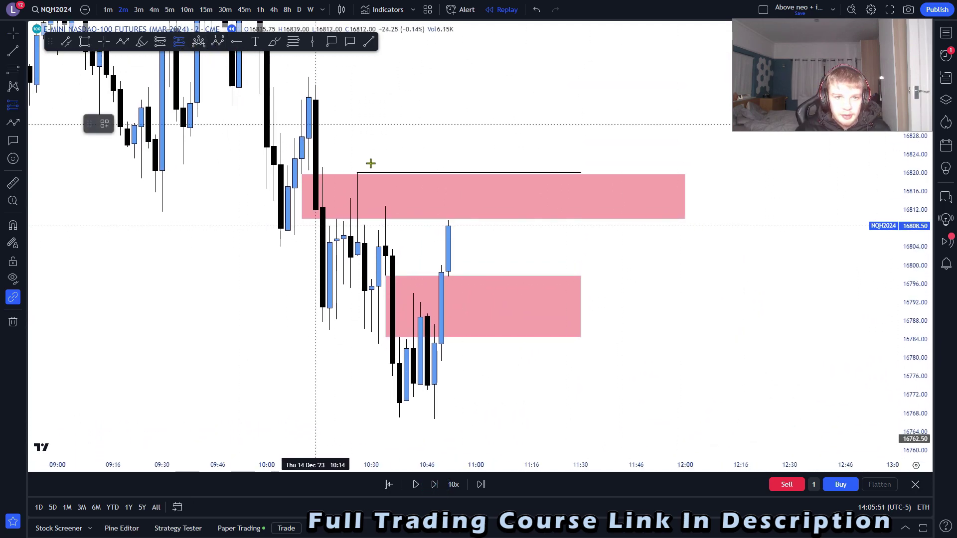
pyautogui.click(441, 273)
pyautogui.moveTo(442, 373); pyautogui.dragTo(444, 348)
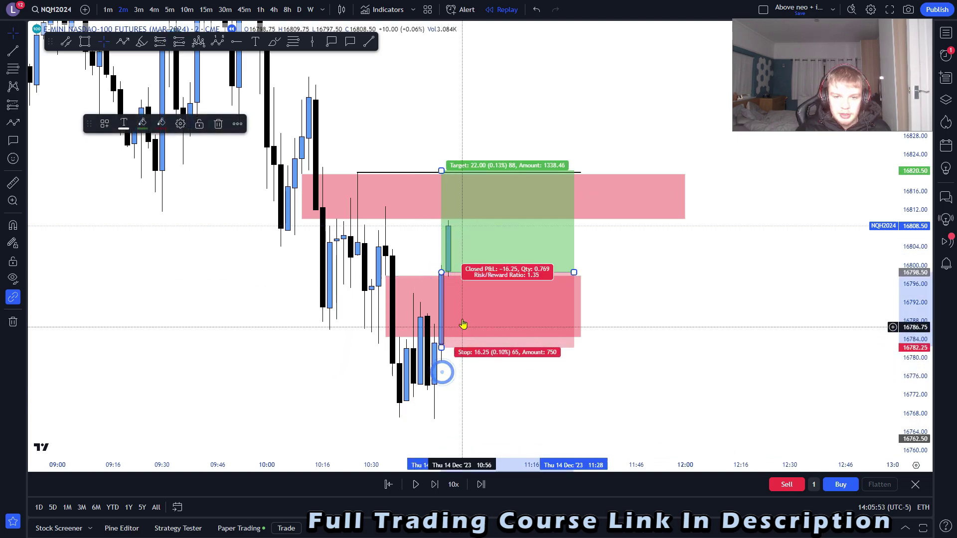
pyautogui.moveTo(484, 266); pyautogui.dragTo(488, 264)
pyautogui.moveTo(448, 345); pyautogui.dragTo(448, 342)
pyautogui.click(465, 369)
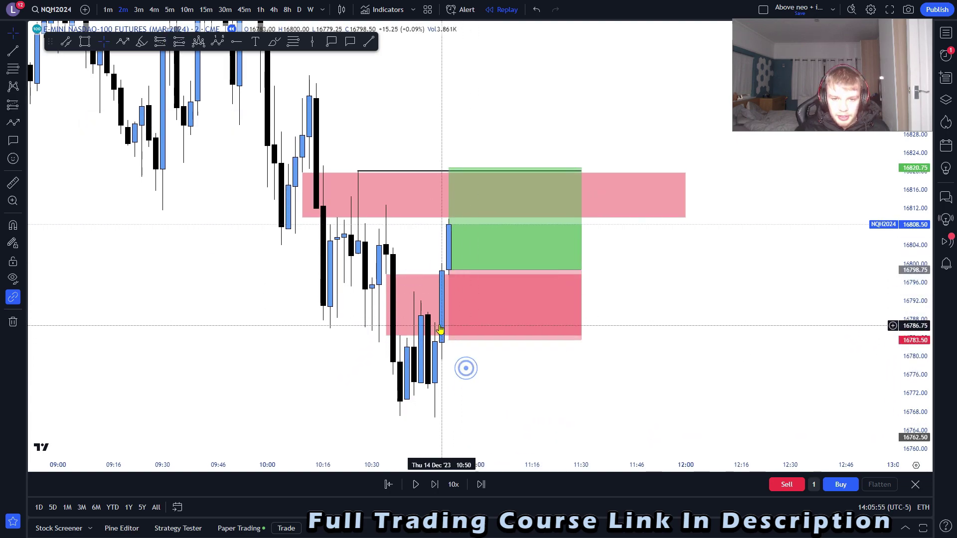
# Extend the lower red zone to about 11:52 and set the long position's target to 16820.00
pyautogui.click(579, 304)
pyautogui.moveTo(582, 304); pyautogui.dragTo(657, 304)
pyautogui.click(686, 353)
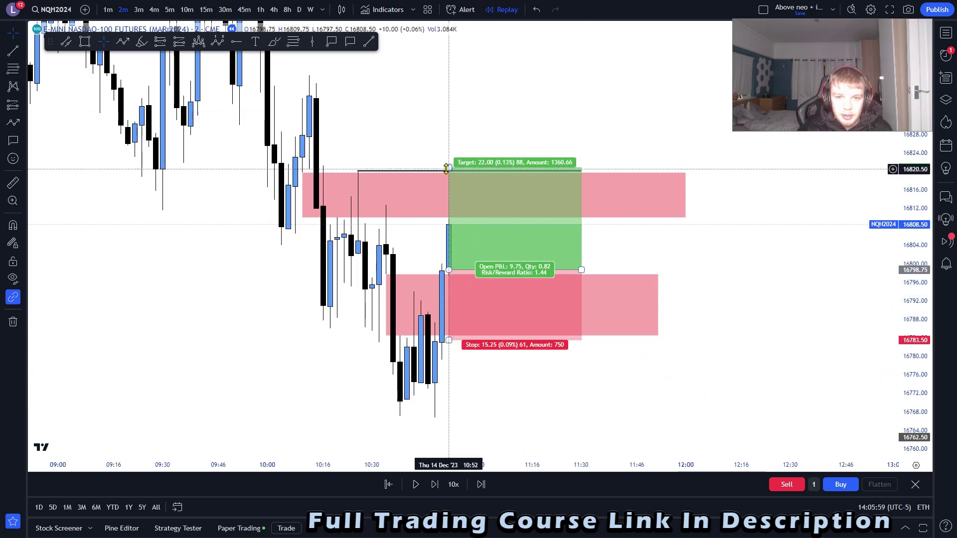
pyautogui.moveTo(447, 169); pyautogui.dragTo(444, 168)
pyautogui.click(425, 146)
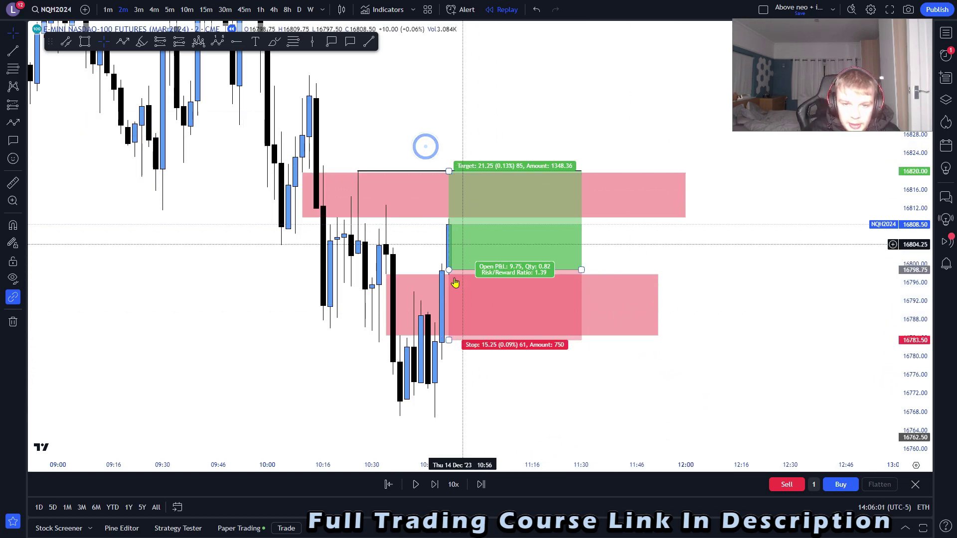
# Advance the replay to the 10:56 candle and move the long position's stop up to 16798.50
pyautogui.click(434, 484)
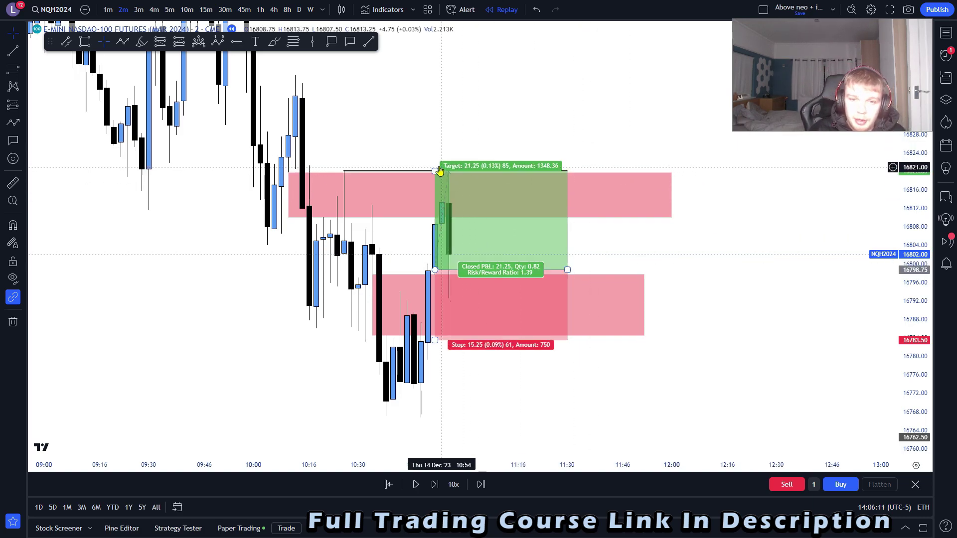
pyautogui.moveTo(434, 340); pyautogui.dragTo(444, 269)
pyautogui.click(656, 250)
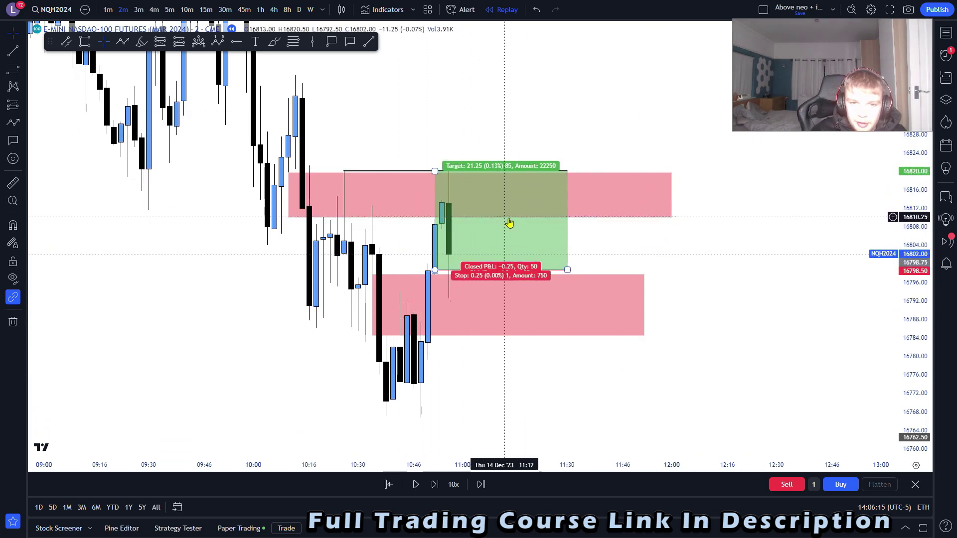
pyautogui.click(716, 252)
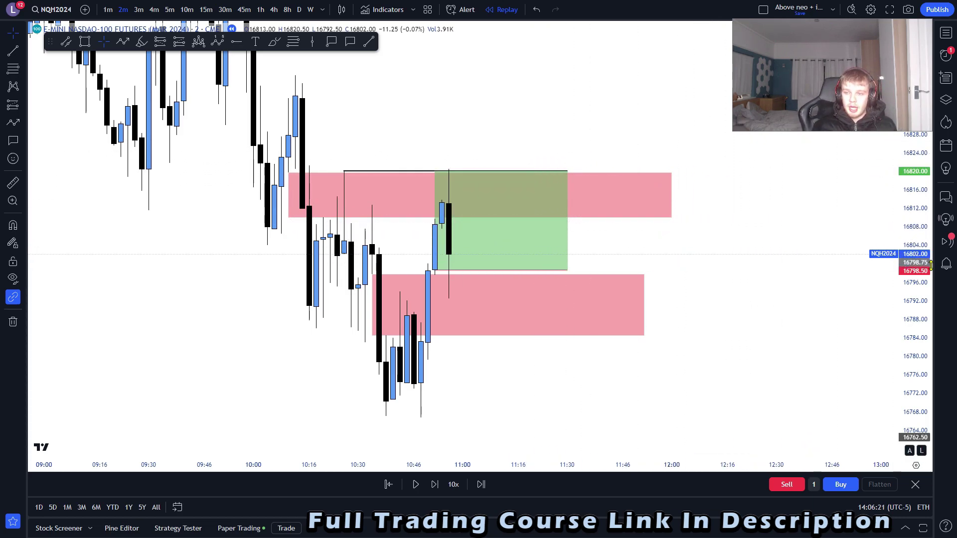
# Advance the replay from 10:56 to the 11:16 candle to follow the price after the trade
pyautogui.click(434, 484)
pyautogui.click(435, 484)
pyautogui.click(435, 484)
pyautogui.click(435, 484)
pyautogui.click(434, 484)
pyautogui.click(434, 484)
pyautogui.click(434, 484)
pyautogui.click(435, 484)
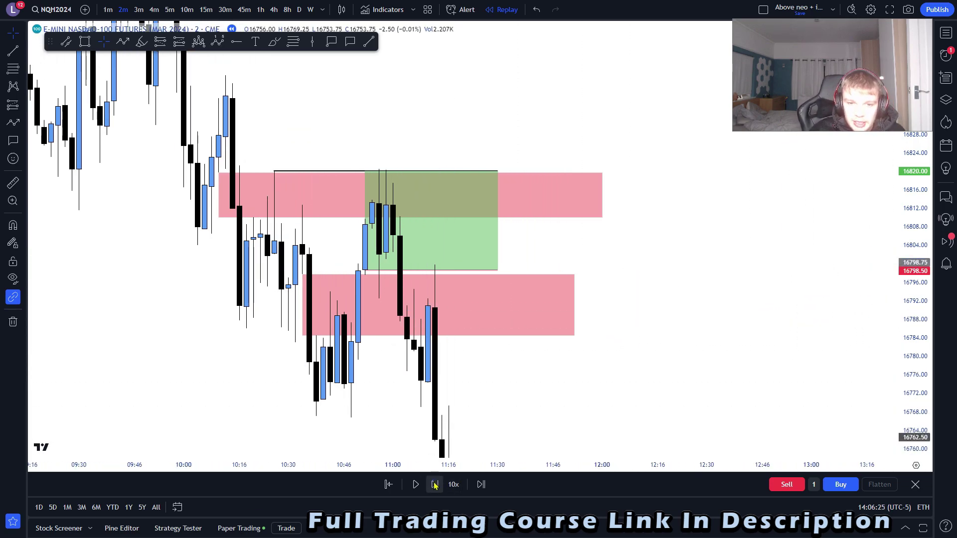
# Advance the replay by one candle to 11:18
pyautogui.click(435, 484)
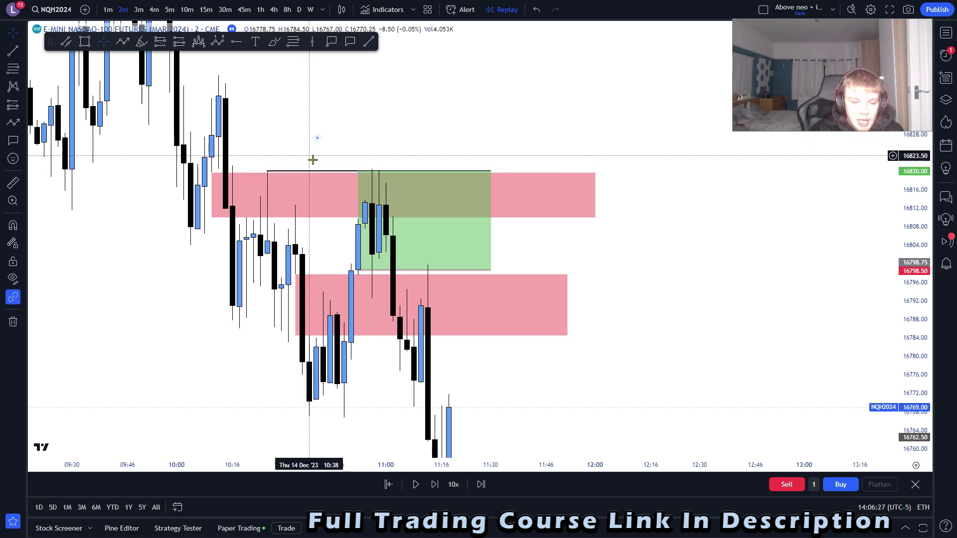
pyautogui.click(317, 139)
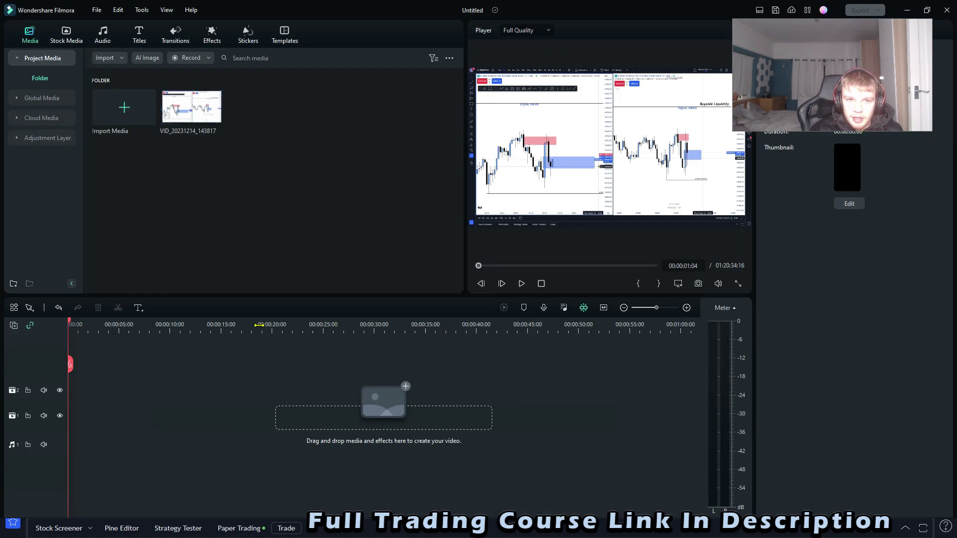
# Switch to Wondershare Filmora, show the session recording full screen and move playback to around the 10:52 trade entry
pyautogui.moveTo(482, 266); pyautogui.dragTo(619, 265)
pyautogui.click(738, 284)
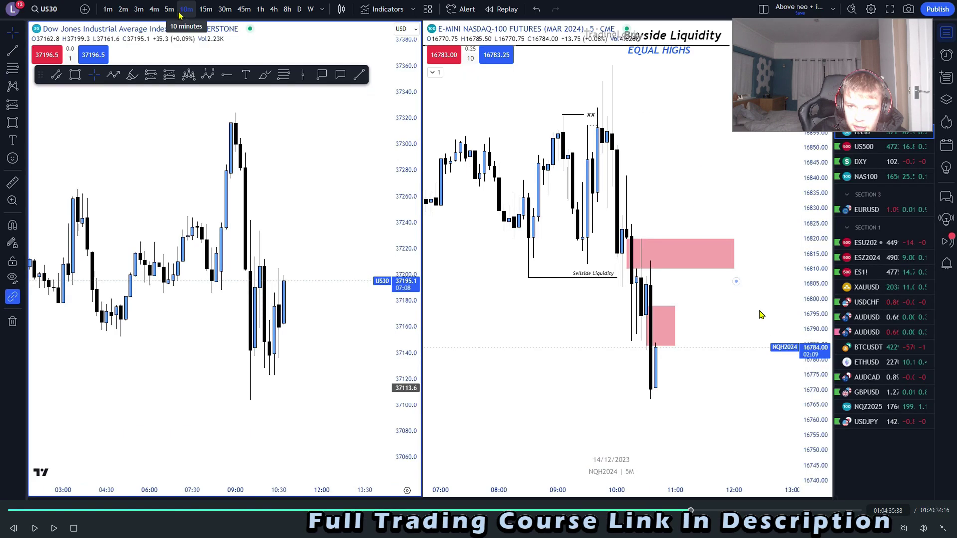
pyautogui.moveTo(691, 512); pyautogui.dragTo(761, 508)
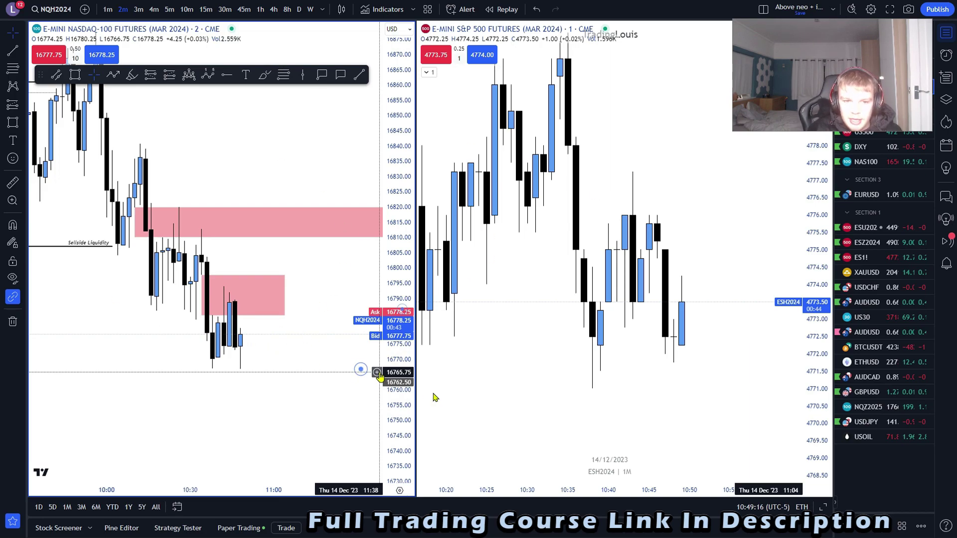
pyautogui.moveTo(759, 511); pyautogui.dragTo(792, 509)
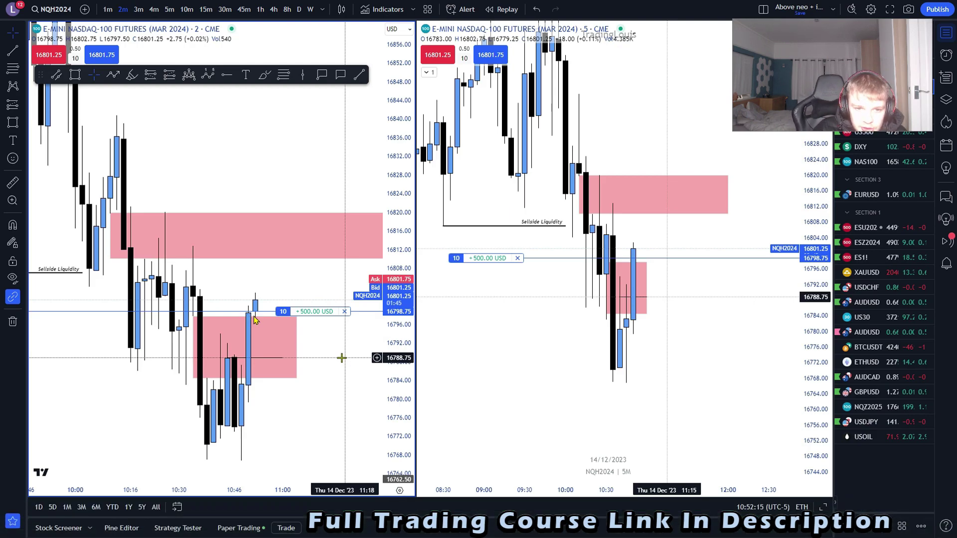
# Follow the open trade in the recording at about 1:16:24 and on to about 1:18:52, and leave the full-screen preview
pyautogui.moveTo(705, 472)
pyautogui.moveTo(790, 510); pyautogui.dragTo(816, 510)
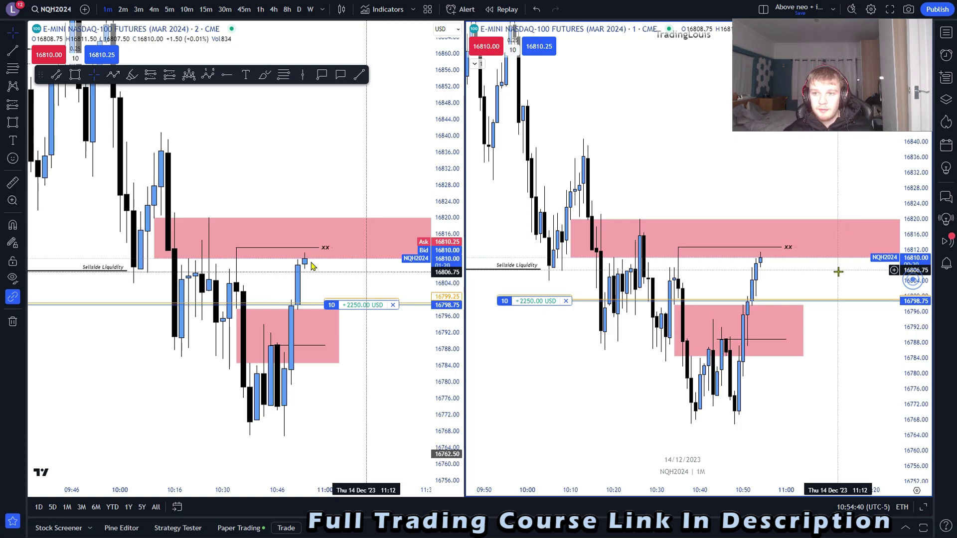
pyautogui.press('space')
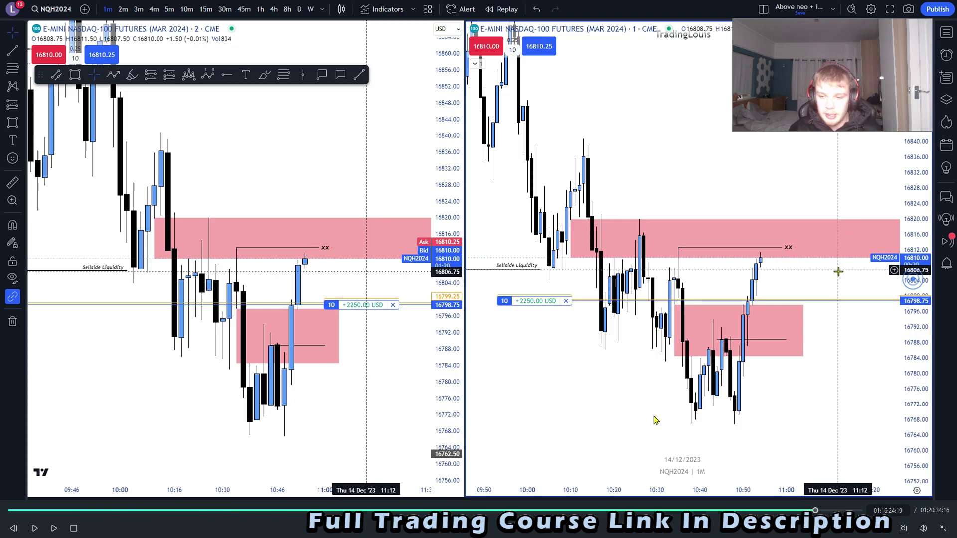
pyautogui.moveTo(817, 513); pyautogui.dragTo(828, 510)
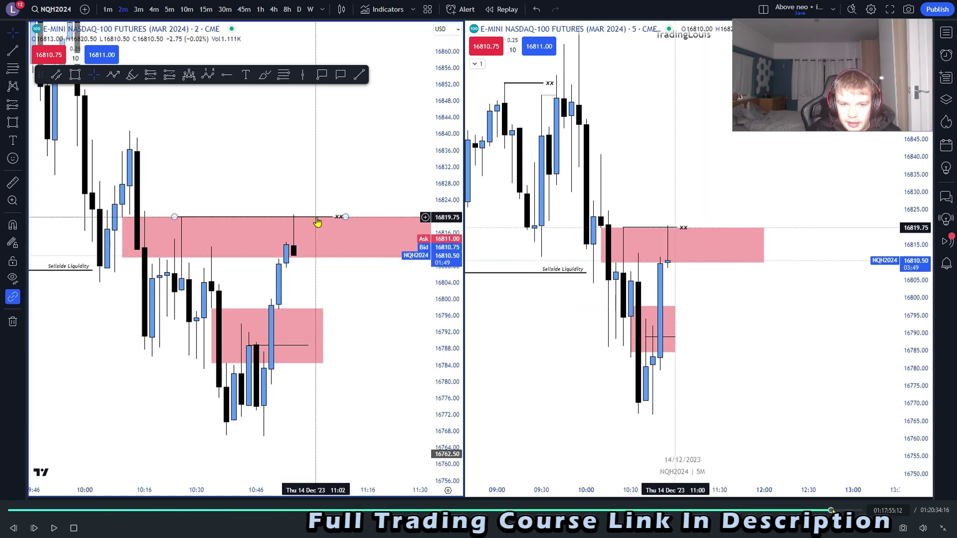
pyautogui.moveTo(832, 511); pyautogui.dragTo(841, 510)
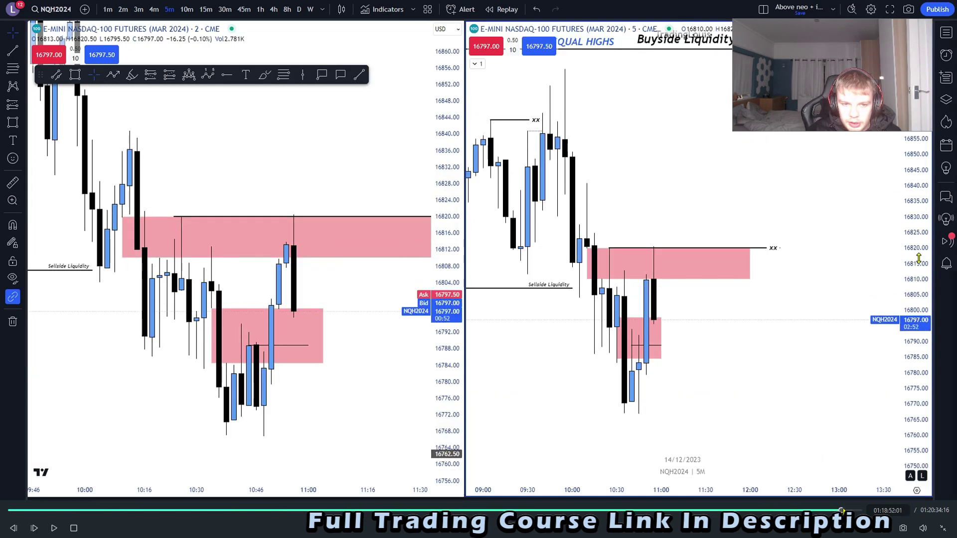
pyautogui.click(943, 529)
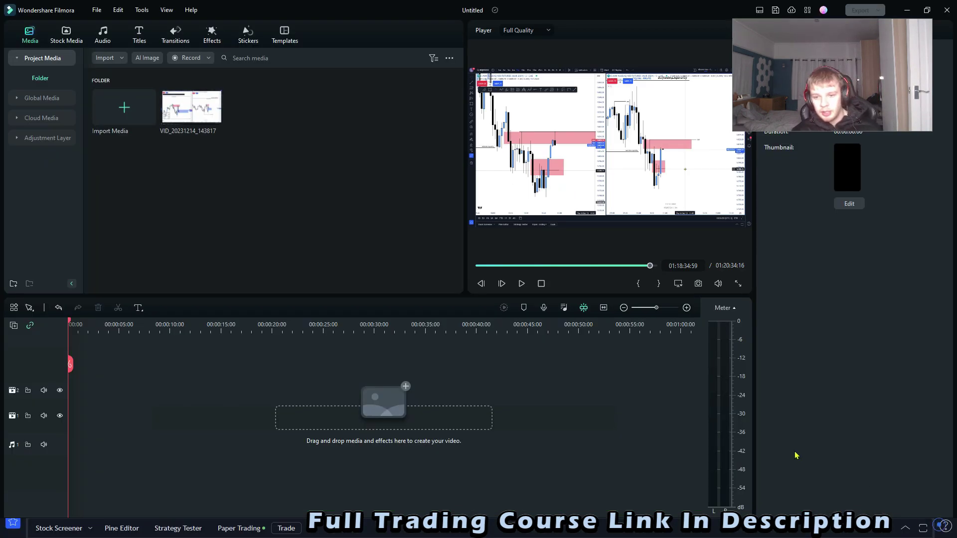
# Return to the TradingView NQH2024 chart and exit Bar Replay mode
pyautogui.click(297, 524)
pyautogui.moveTo(610, 401); pyautogui.dragTo(626, 406)
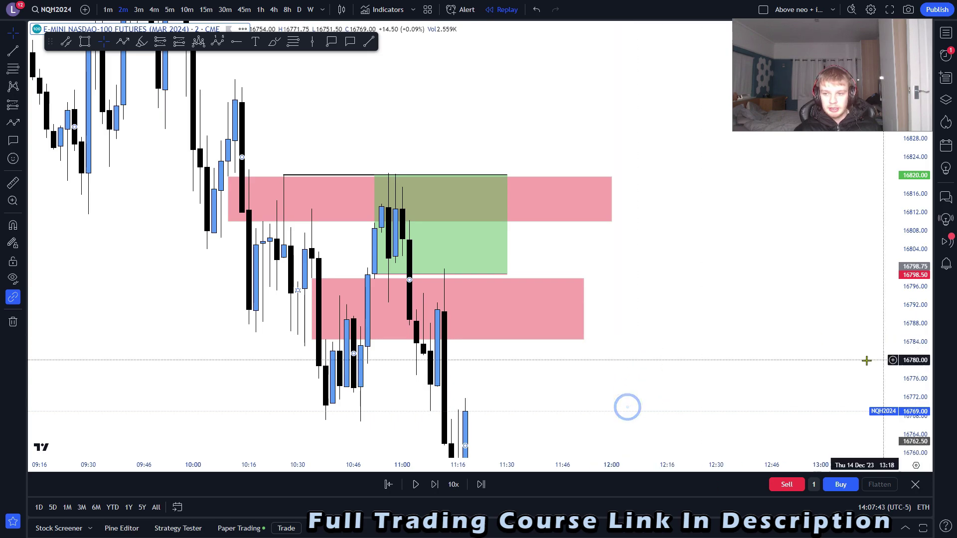
pyautogui.moveTo(791, 352); pyautogui.dragTo(795, 351)
pyautogui.moveTo(906, 306); pyautogui.dragTo(905, 338)
pyautogui.click(914, 483)
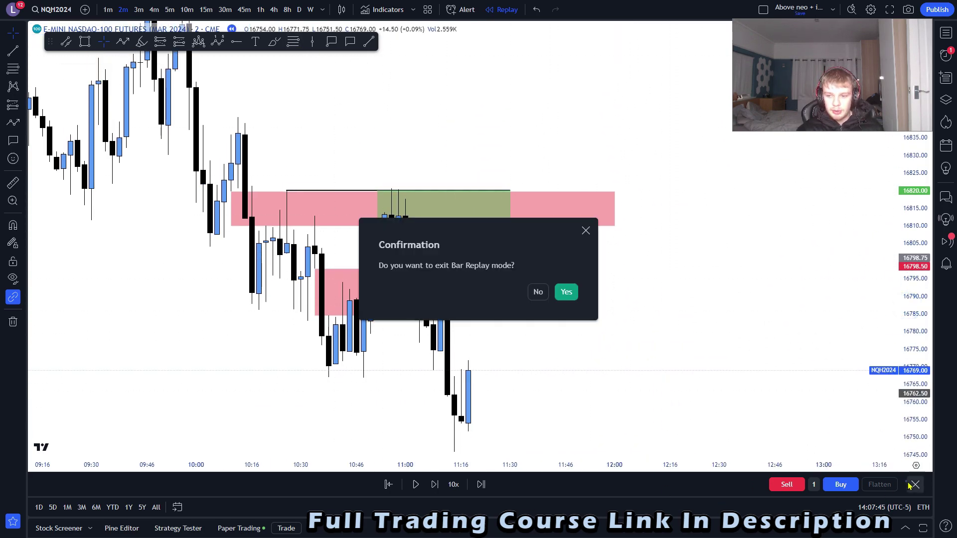
pyautogui.click(576, 292)
# Switch the live NQH2024 chart to the 5-minute timeframe
pyautogui.rightClick(607, 133)
pyautogui.click(607, 133)
pyautogui.moveTo(638, 370); pyautogui.dragTo(358, 339)
pyautogui.scroll(4, 451, 329)
pyautogui.moveTo(478, 348); pyautogui.dragTo(525, 348)
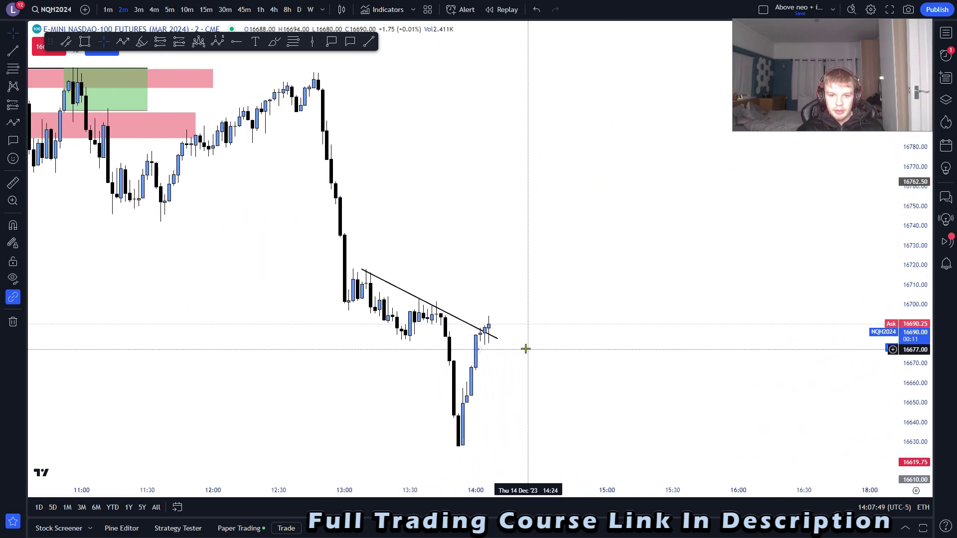
pyautogui.click(170, 10)
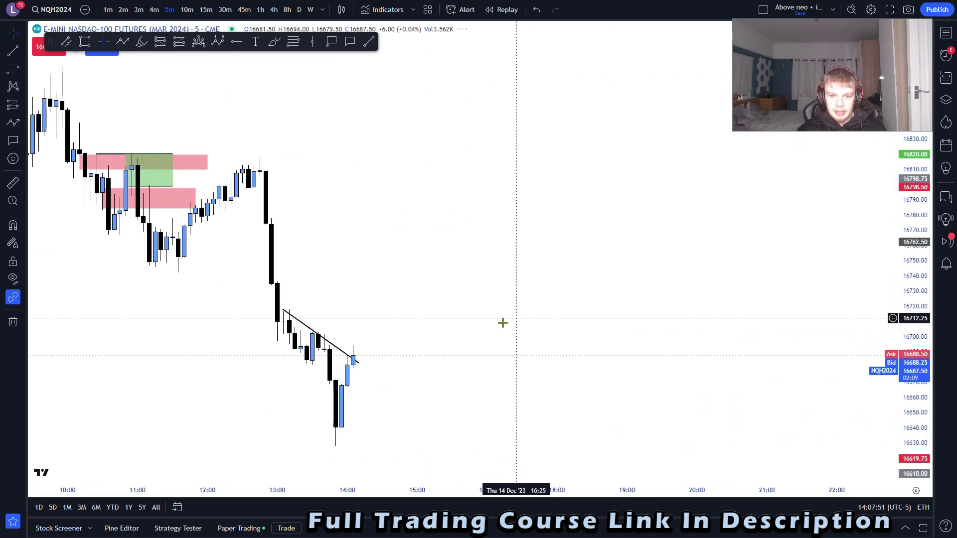
# Examine the 14 December price action from the morning and the marked red zones down to the trendline near 14:00
pyautogui.moveTo(482, 353); pyautogui.dragTo(561, 358)
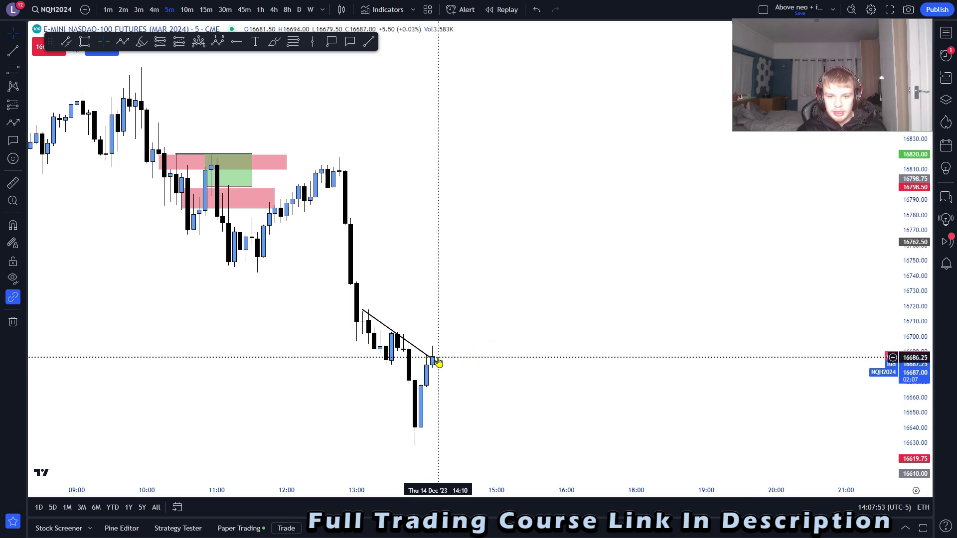
pyautogui.moveTo(470, 370)
pyautogui.mouseDown()
pyautogui.moveTo(484, 374)
pyautogui.moveTo(458, 362)
pyautogui.mouseUp()
pyautogui.click(491, 395)
pyautogui.click(489, 394)
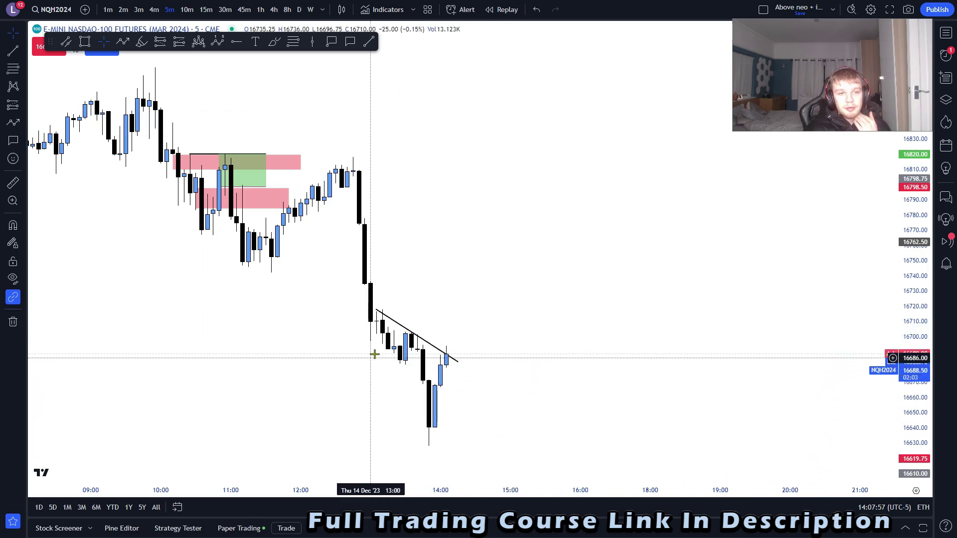
pyautogui.moveTo(555, 317); pyautogui.dragTo(617, 326)
pyautogui.moveTo(474, 210); pyautogui.dragTo(556, 253)
pyautogui.moveTo(913, 333); pyautogui.dragTo(913, 272)
pyautogui.moveTo(812, 233); pyautogui.dragTo(821, 331)
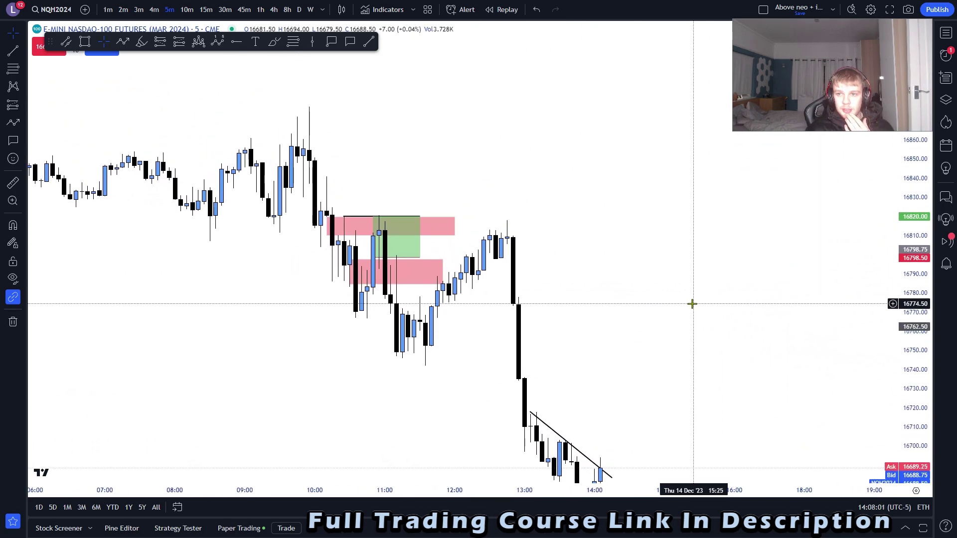